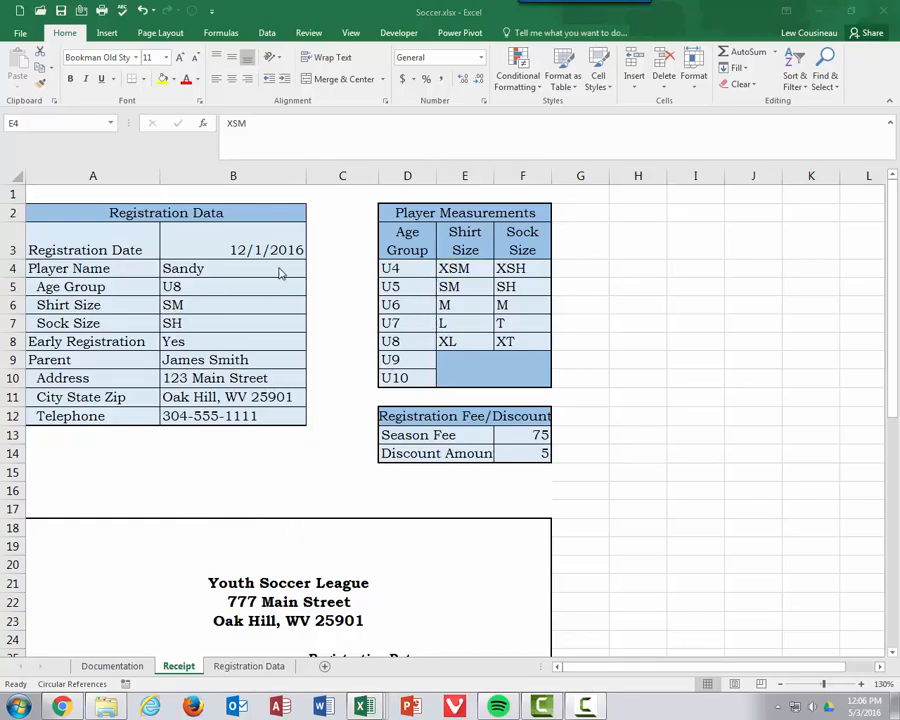
Step: Review the entry cells B3:B12 of the registration data and the receipt layout beneath them on the Receipt sheet
mouse_move(240, 240)
drag(240, 240, 226, 416)
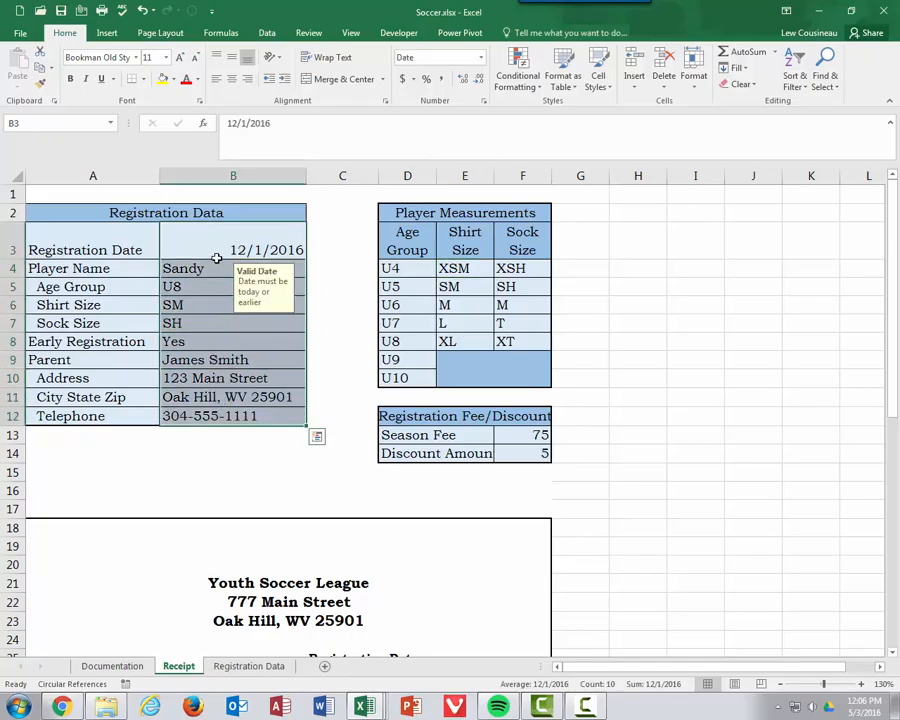
drag(218, 242, 208, 412)
click(204, 300)
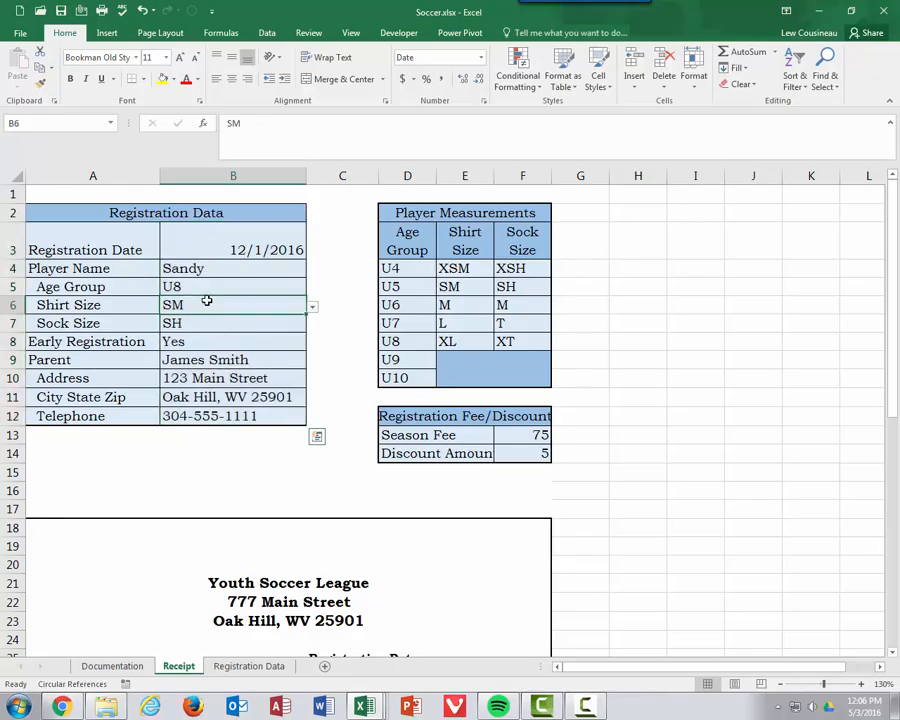
click(312, 308)
click(314, 310)
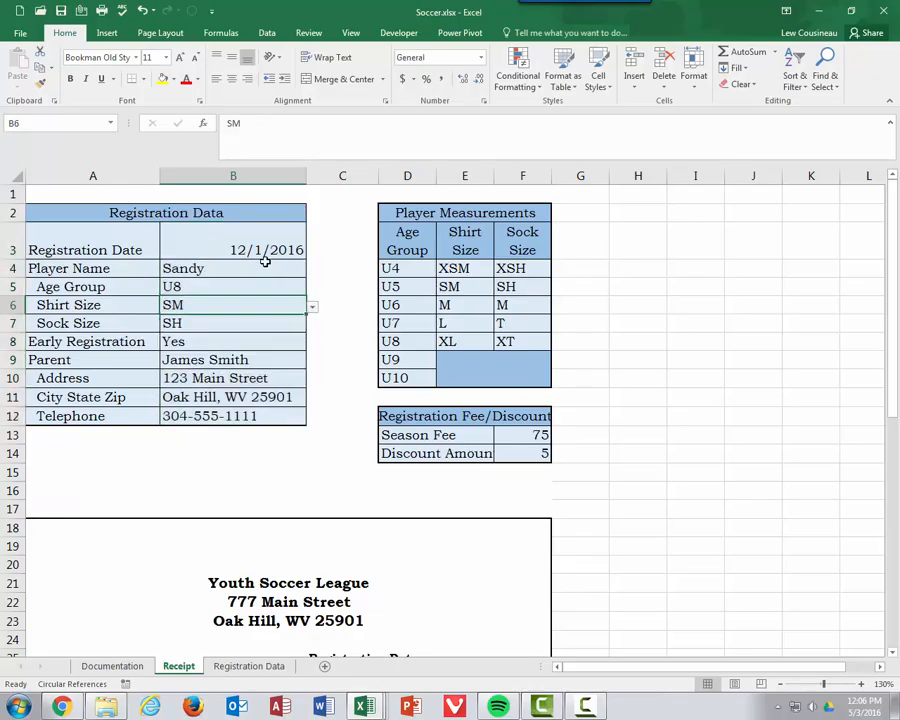
scroll(316, 330, down, 6)
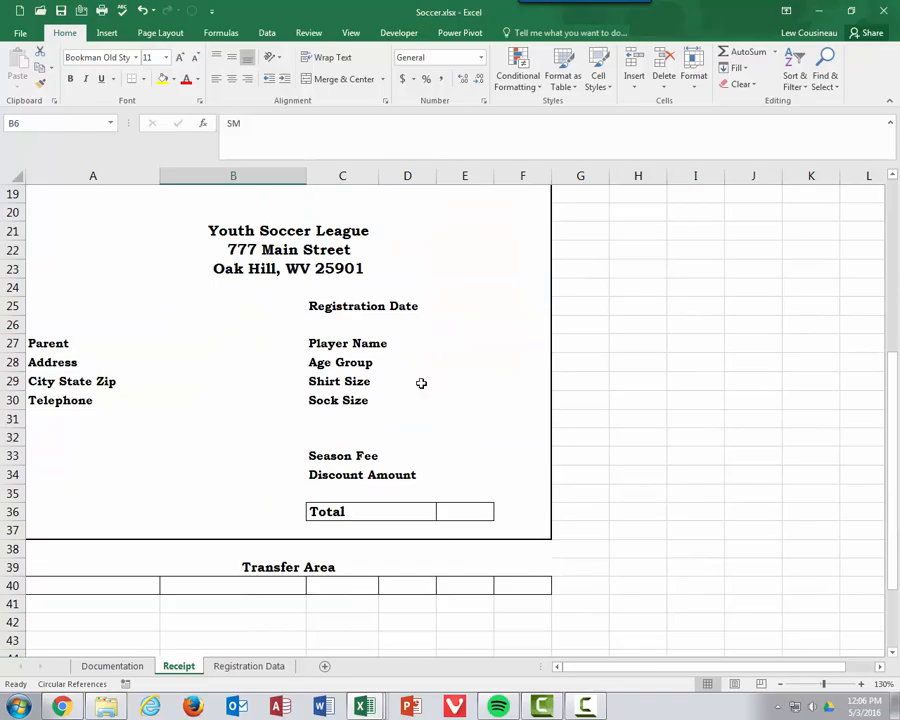
scroll(221, 413, up, 6)
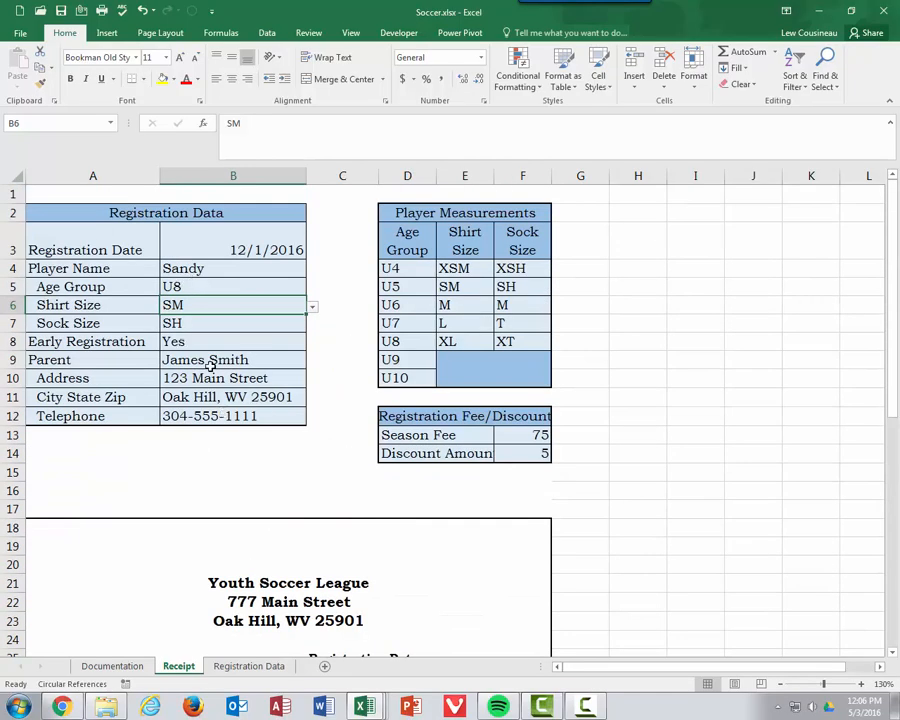
Step: Apply the Input cell style to the registration entry cells B3:B12
drag(225, 237, 227, 412)
click(597, 75)
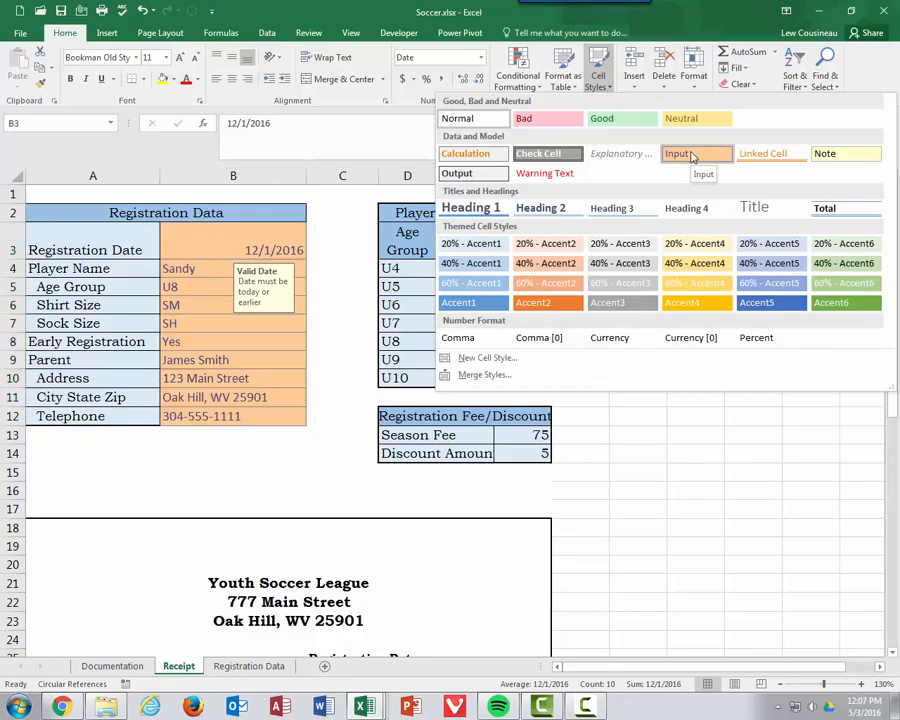
click(690, 155)
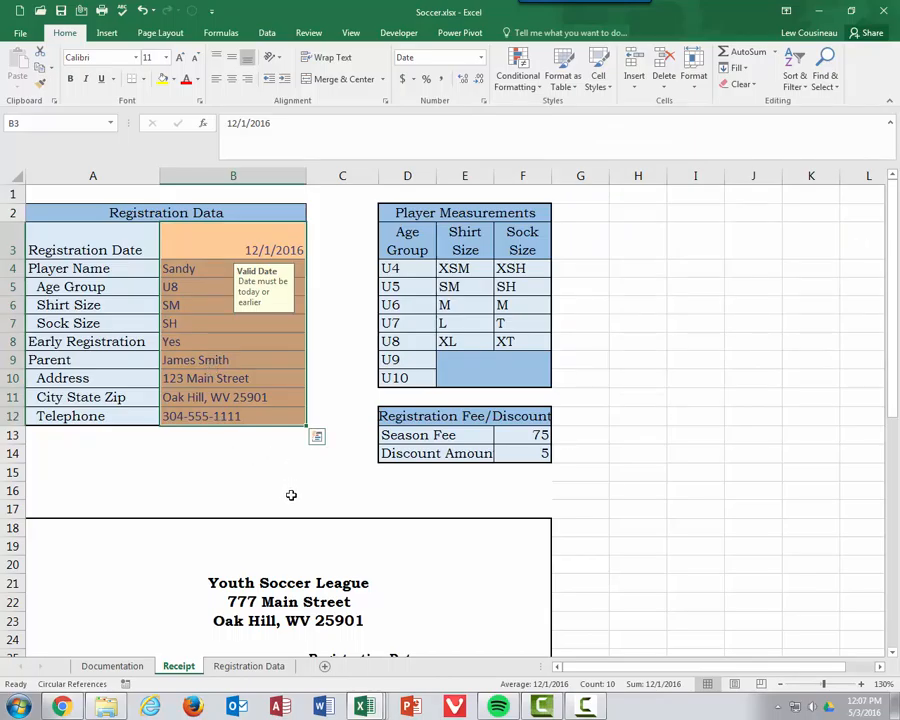
click(624, 428)
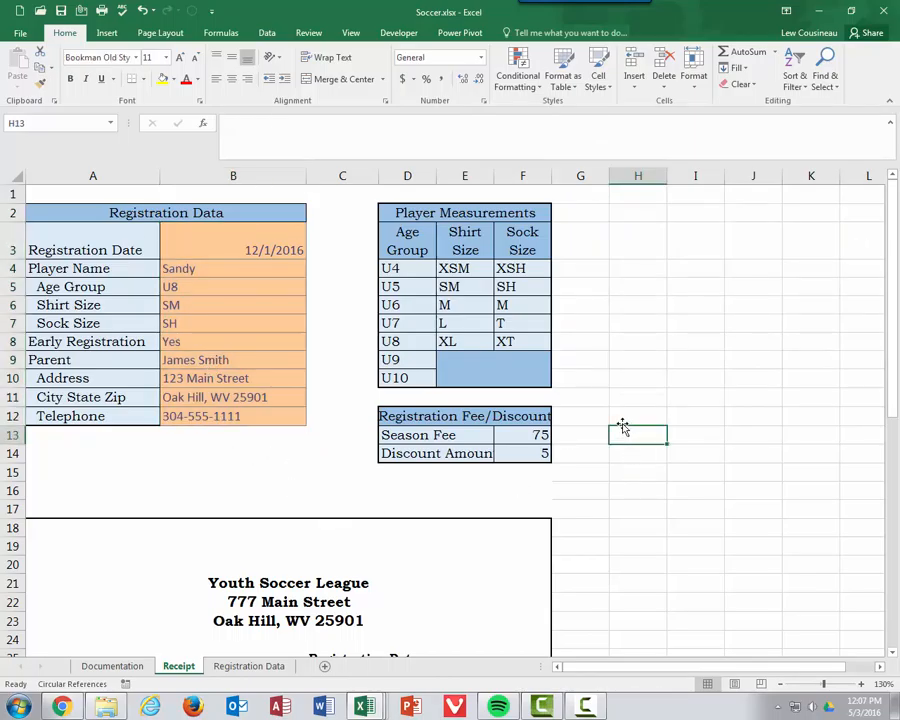
drag(233, 250, 247, 415)
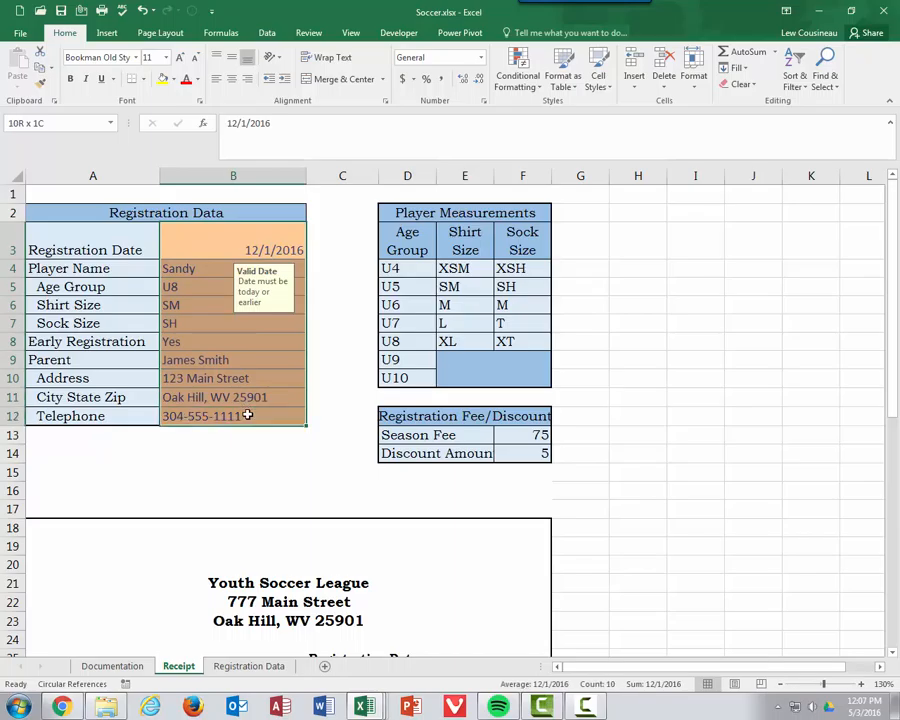
click(632, 377)
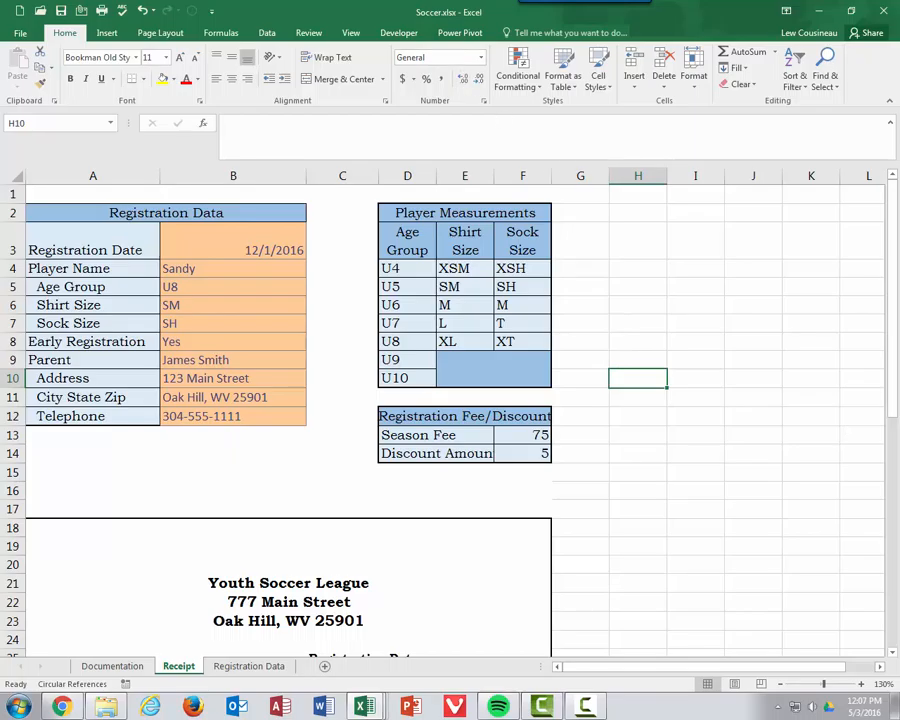
Step: Protect the Receipt sheet without a password, allowing only the selection of locked and unlocked cells
click(303, 33)
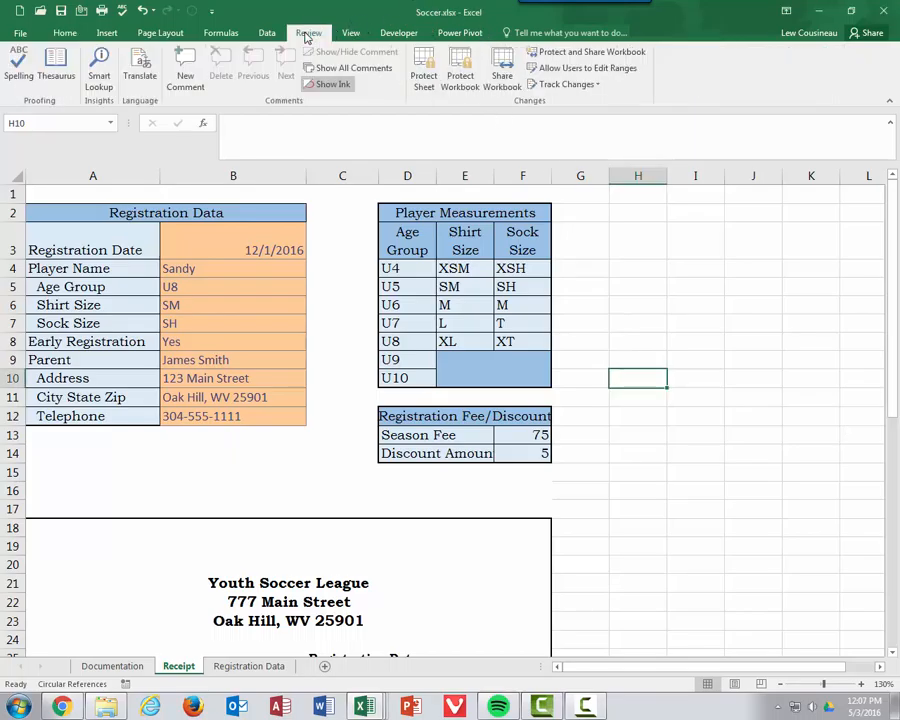
click(422, 66)
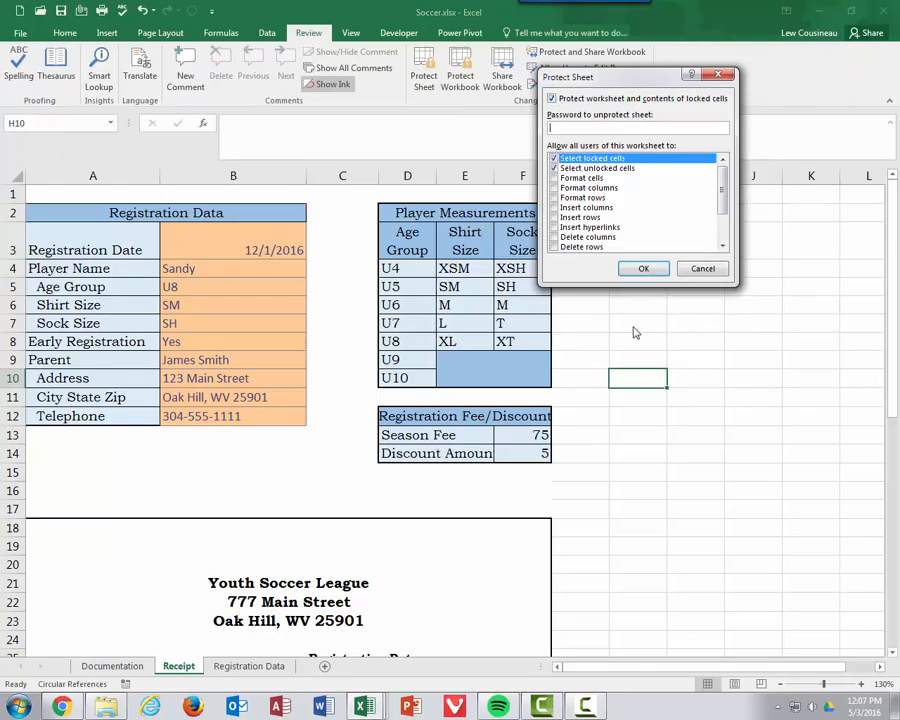
click(643, 269)
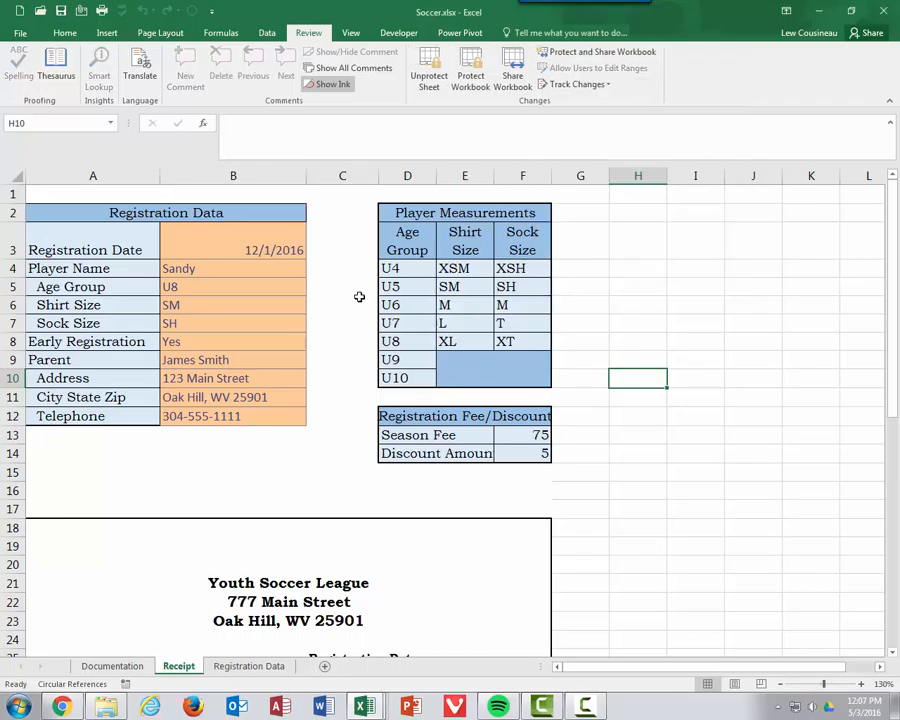
Step: Try to clear cells B4, A8 and F7 on the protected sheet, and remove the sheet protection
click(210, 270)
key(Delete)
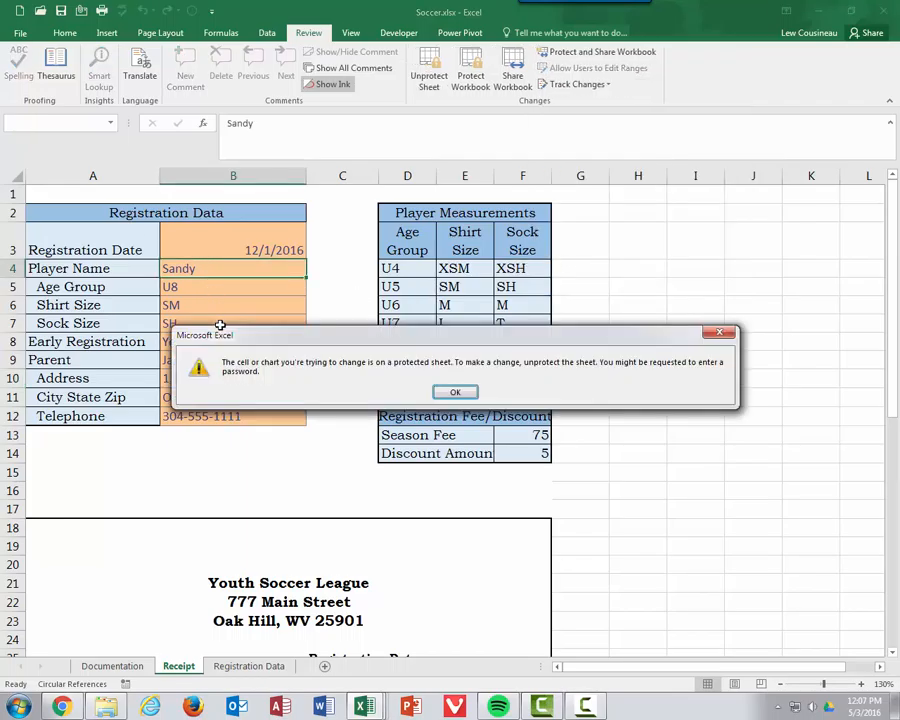
click(455, 393)
click(135, 340)
key(Delete)
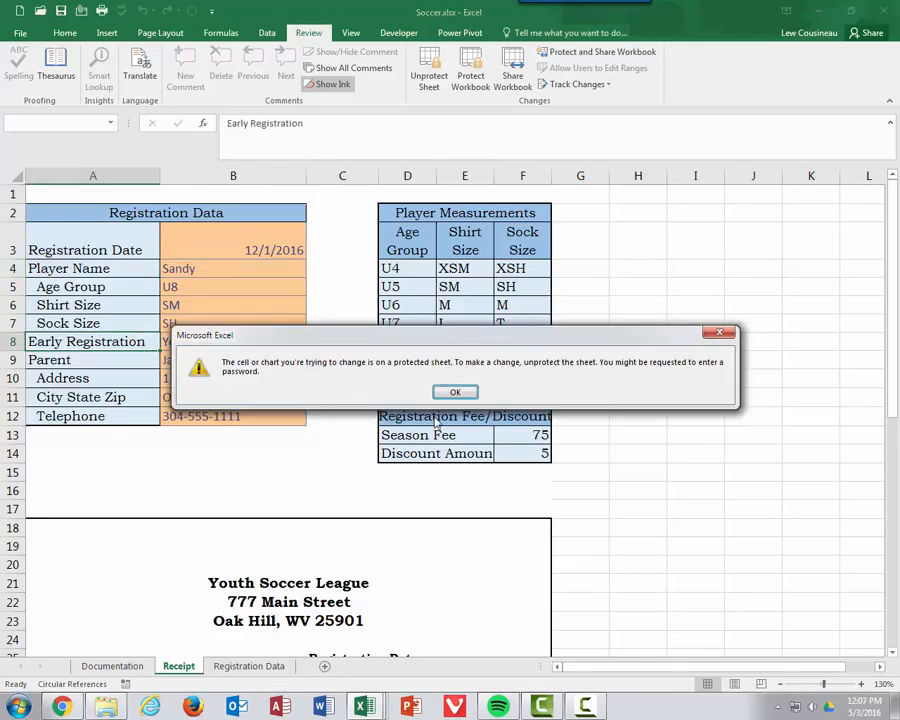
click(455, 393)
click(505, 326)
key(Delete)
click(458, 390)
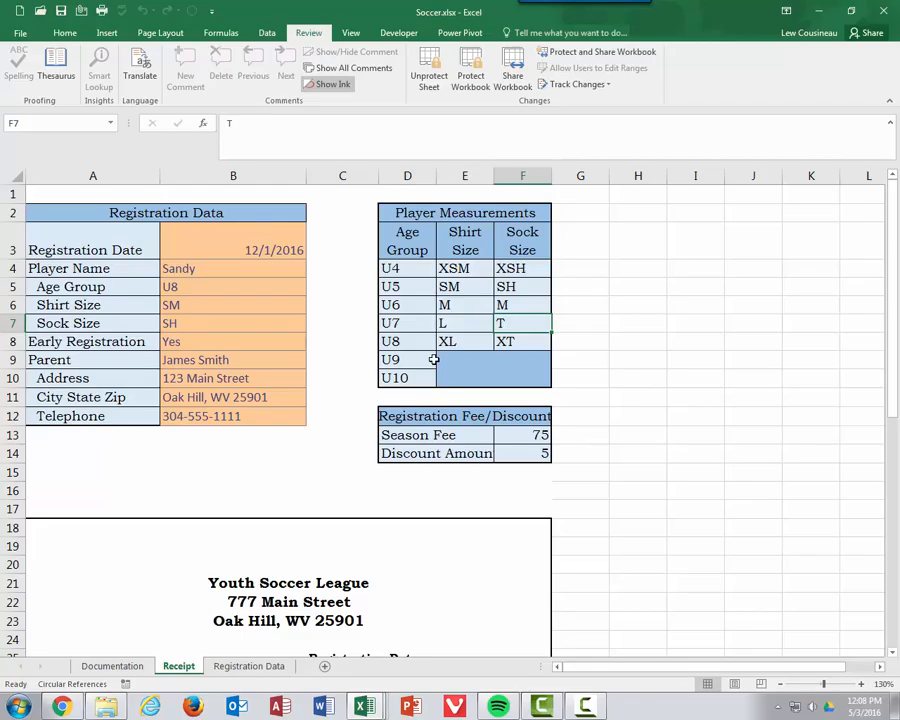
click(429, 70)
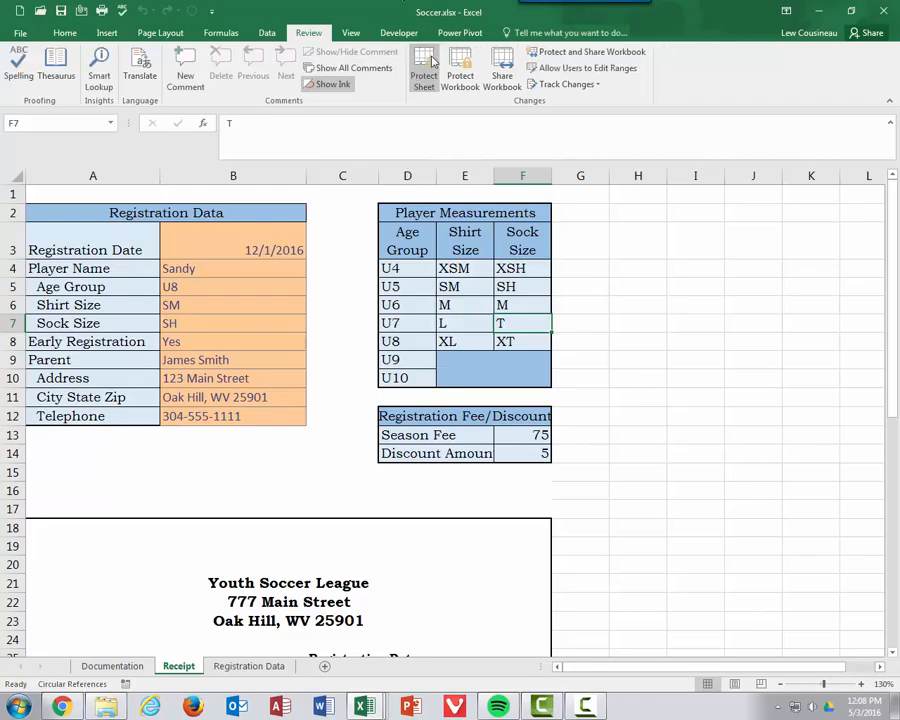
Step: Examine the Locked and Hidden protection settings of cells B3:B12 in Format Cells
drag(221, 235, 220, 416)
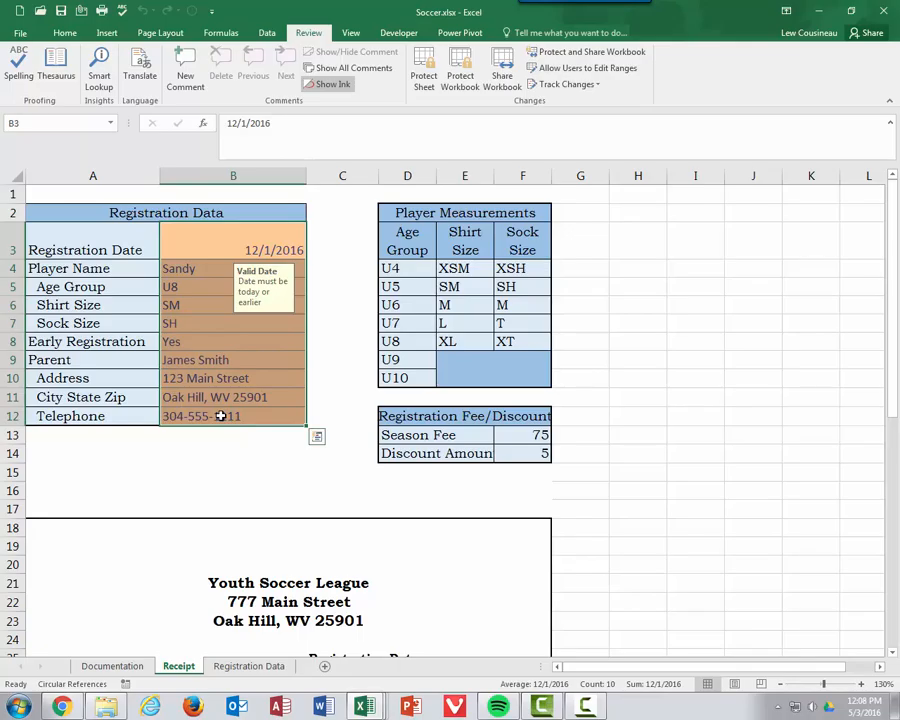
drag(219, 251, 215, 418)
right_click(198, 246)
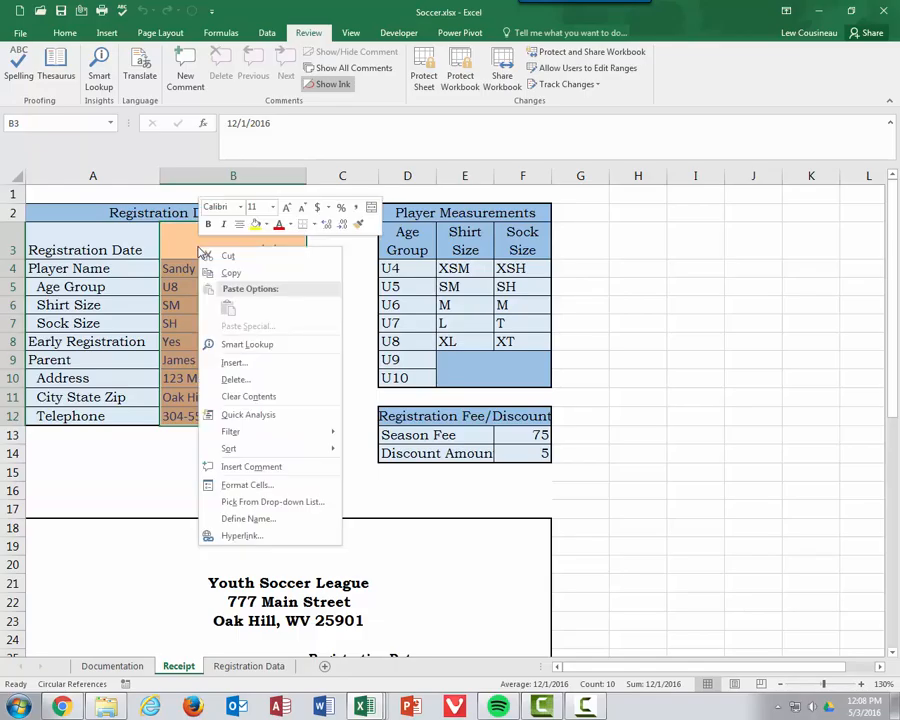
key(Escape)
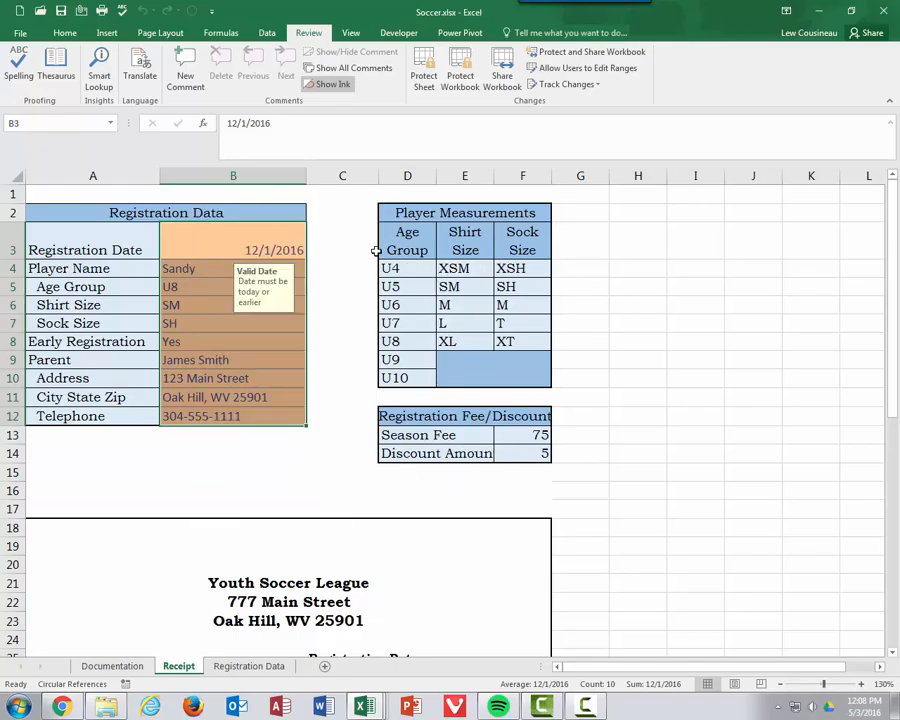
key(ctrl+1)
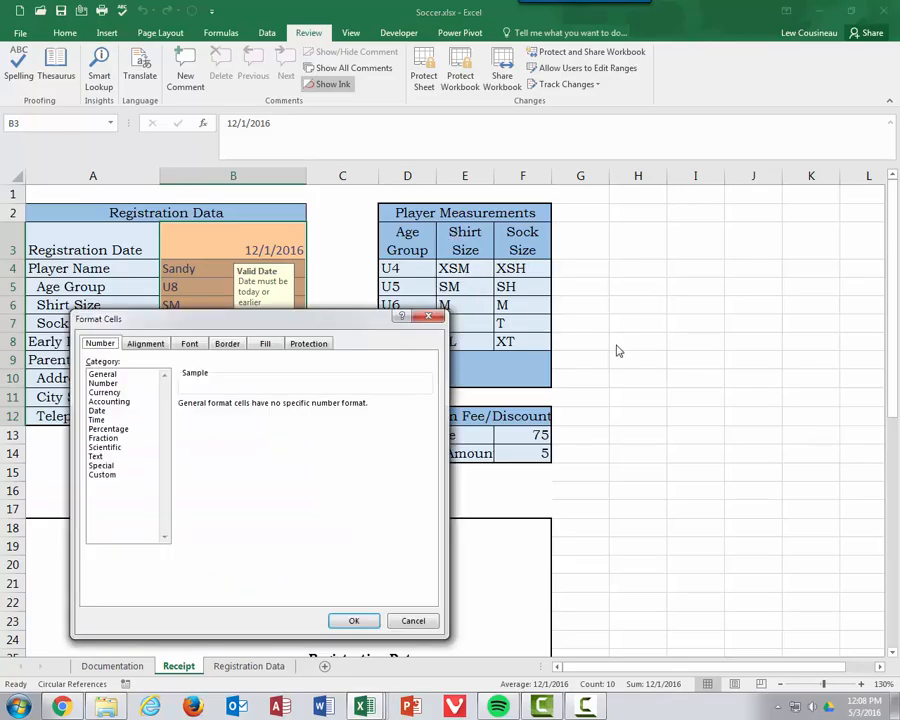
click(322, 343)
drag(312, 320, 592, 181)
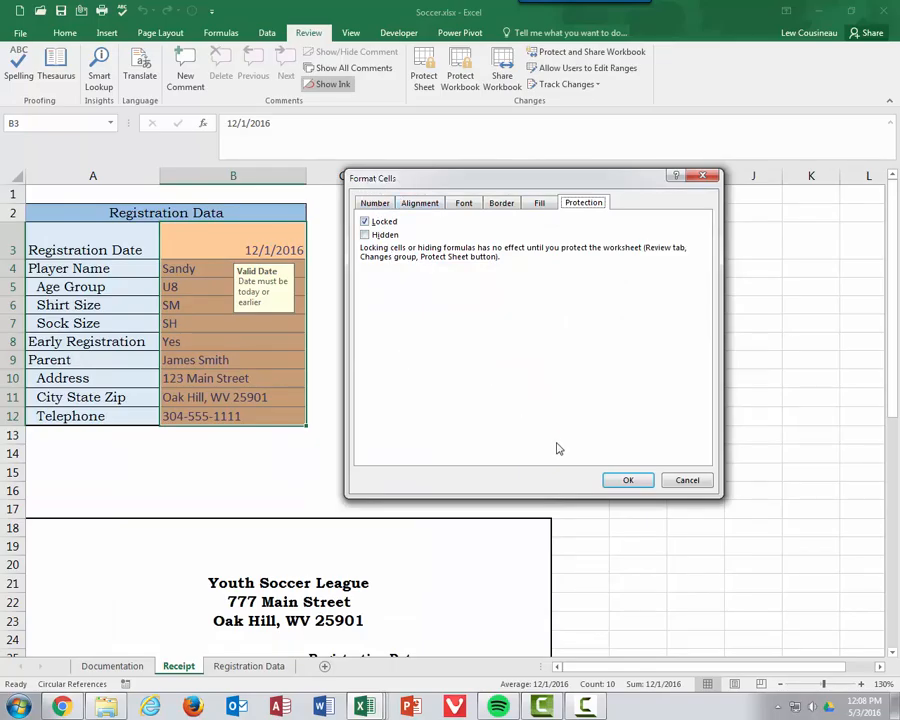
click(626, 482)
Step: Look up the protection settings of B3:B12 again by way of the font settings dialog, and close it without changes
click(65, 33)
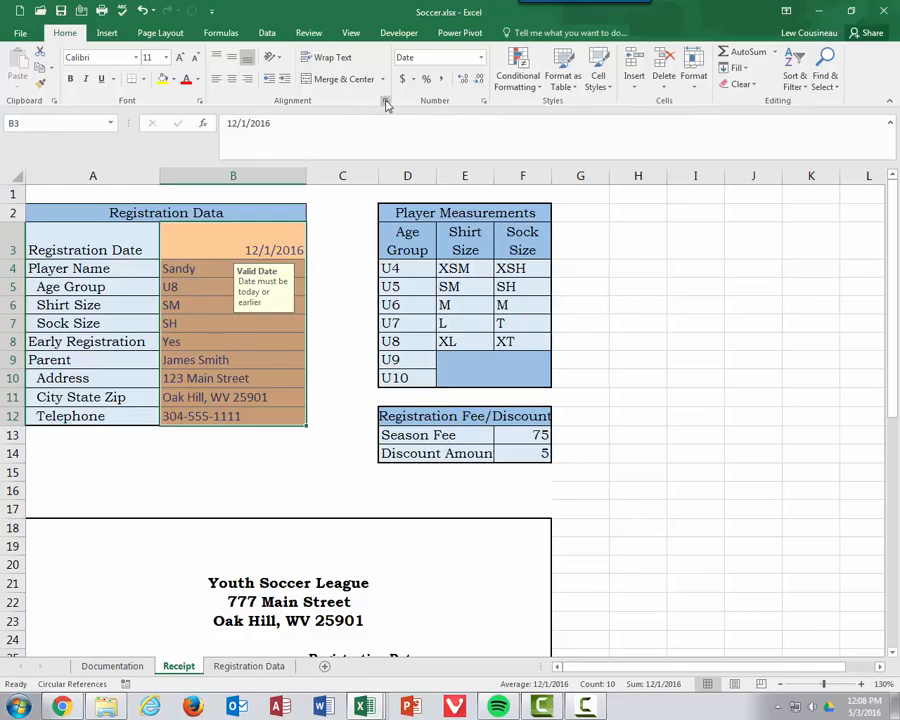
click(200, 102)
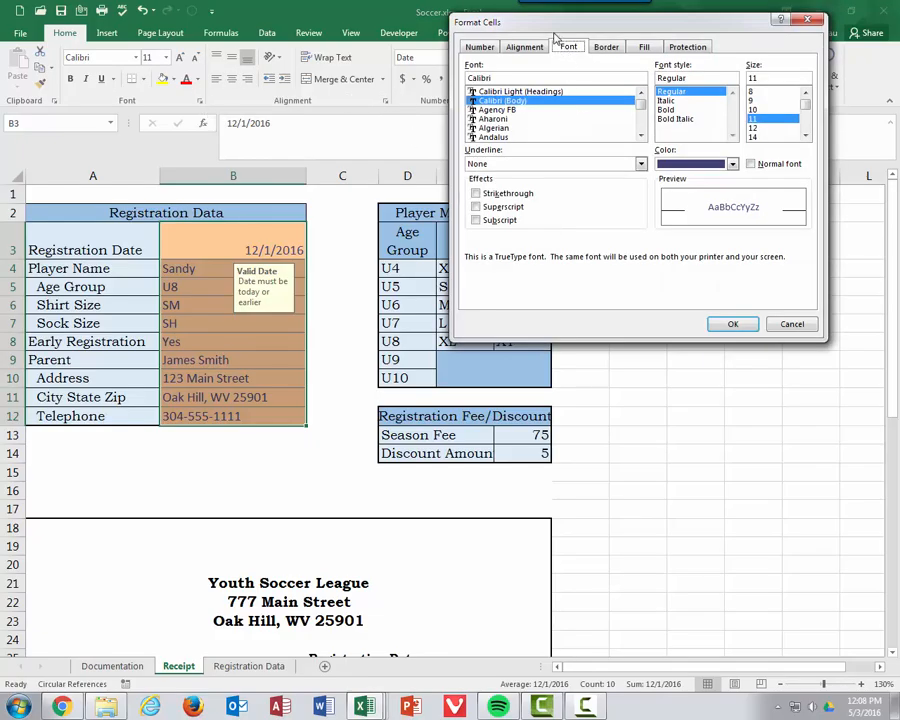
drag(556, 34, 405, 205)
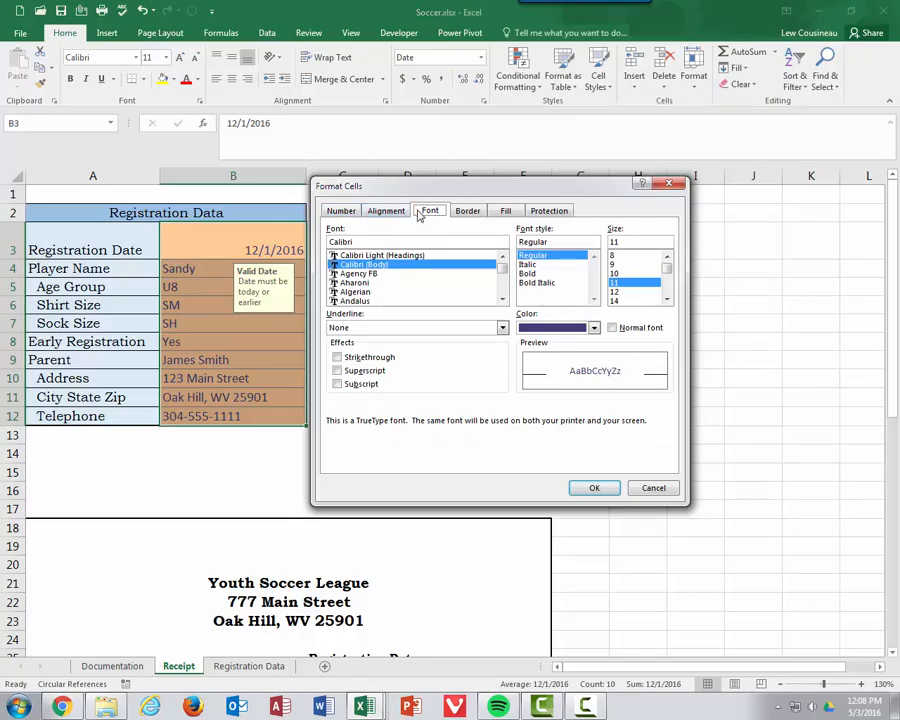
click(550, 212)
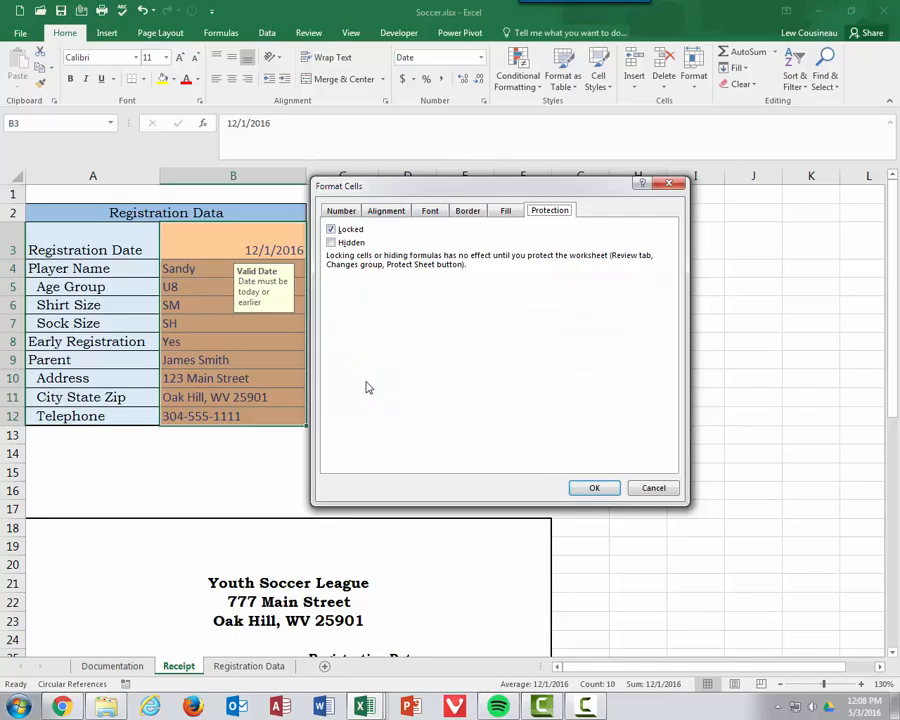
click(652, 490)
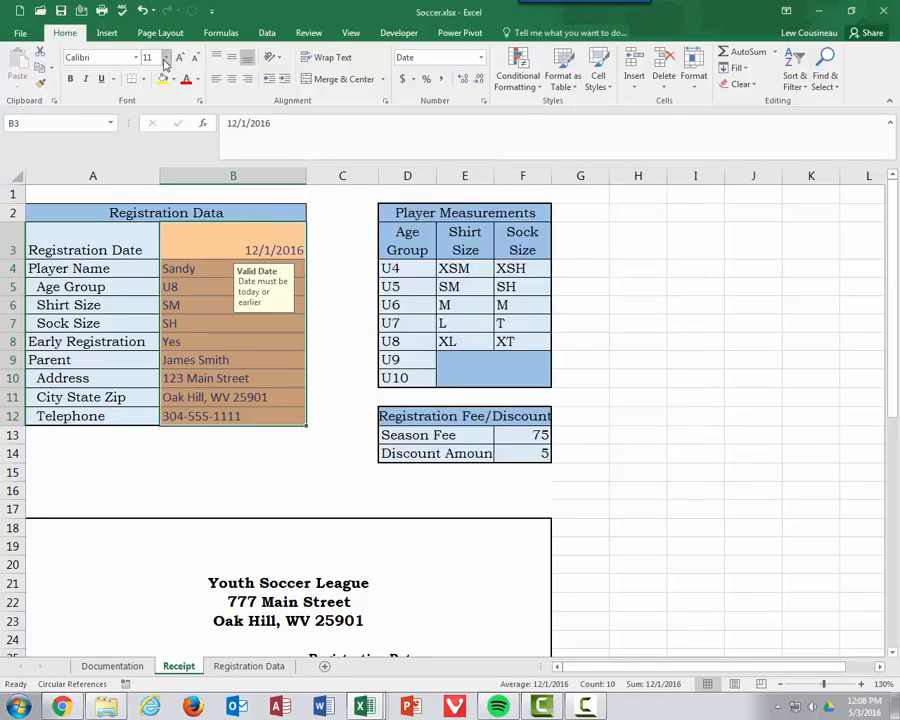
Step: Switch Lock Cell off and back on for the registration entry cells B3:B12
click(694, 90)
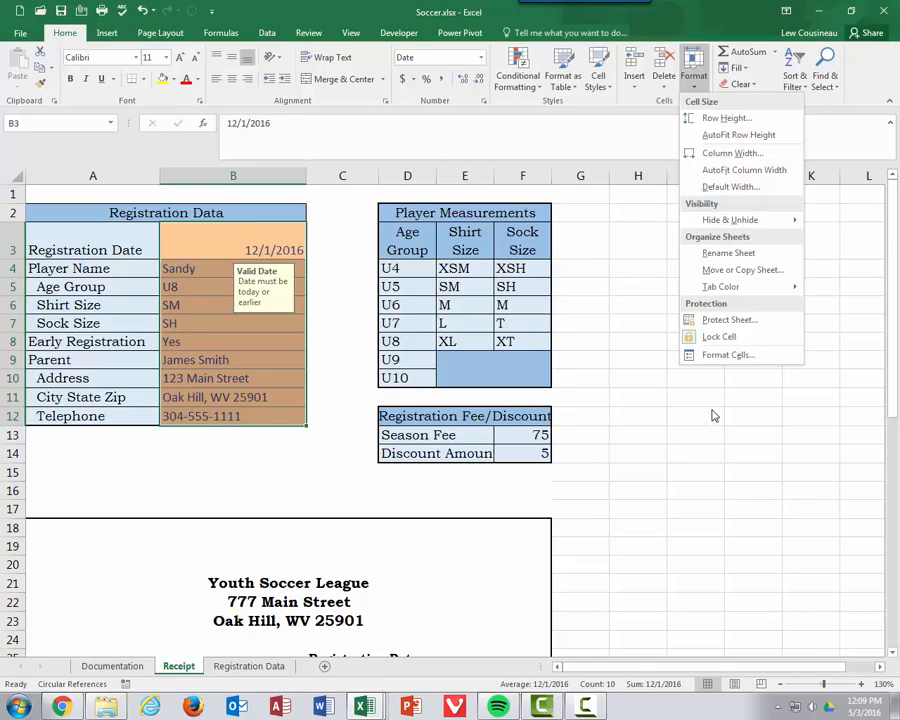
click(716, 338)
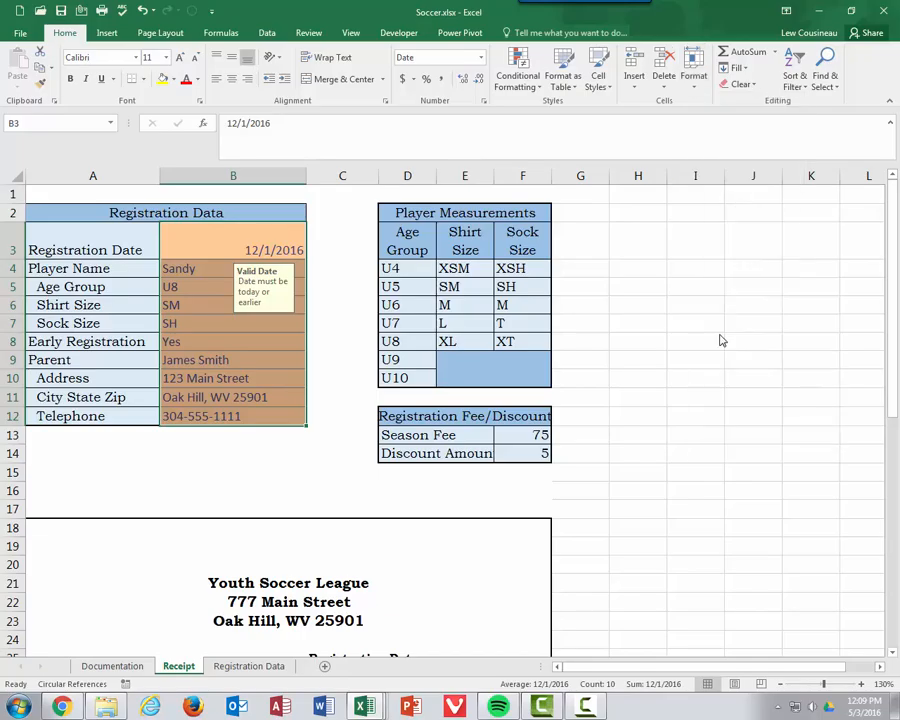
click(699, 88)
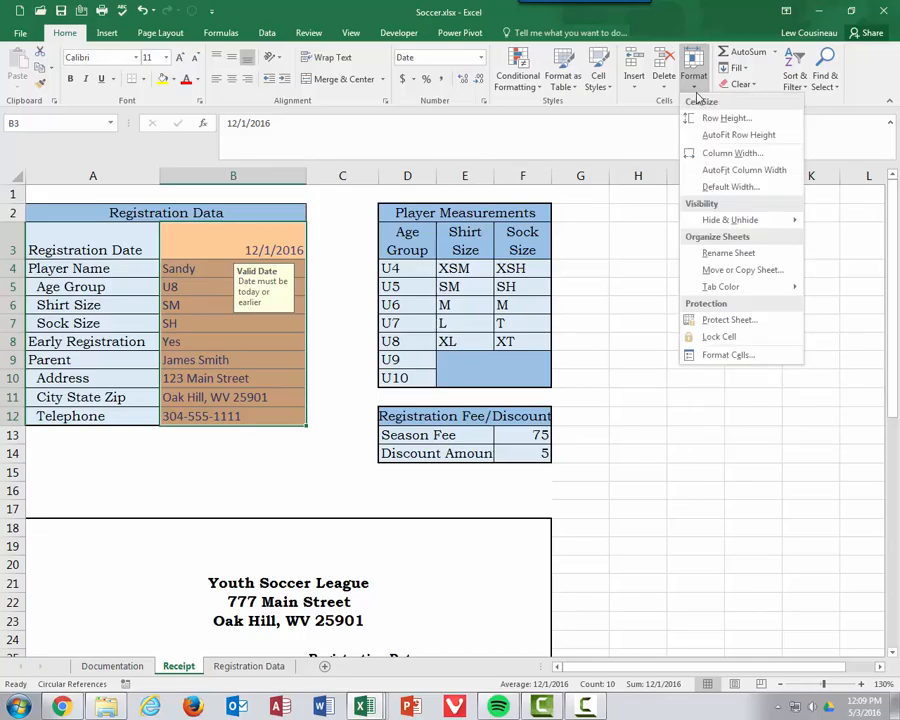
click(714, 342)
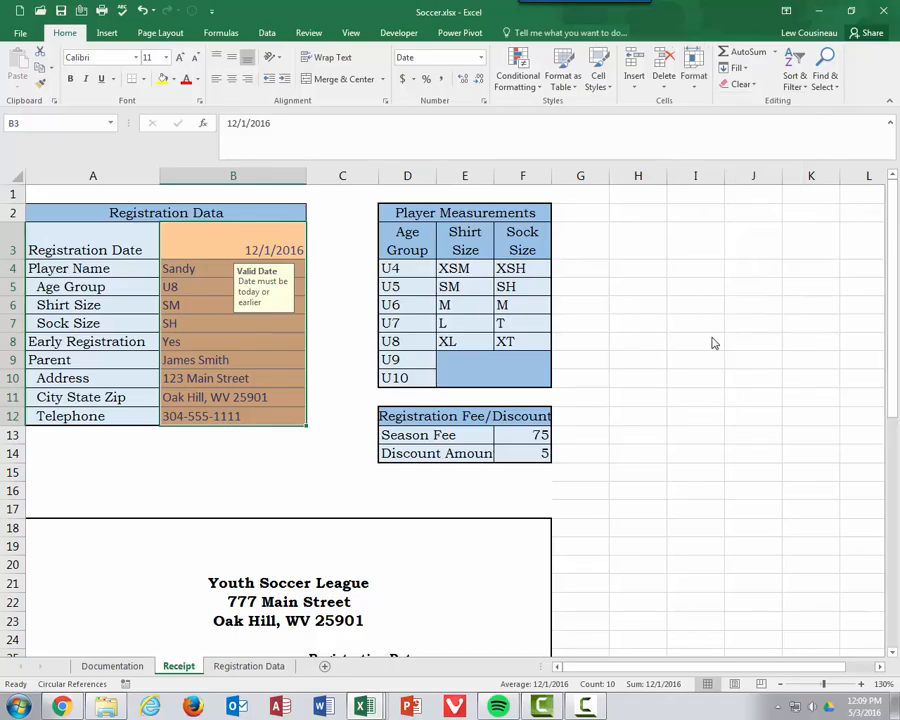
Step: Unlock the registration entry cells B3:B12 by turning off Lock Cell
click(695, 82)
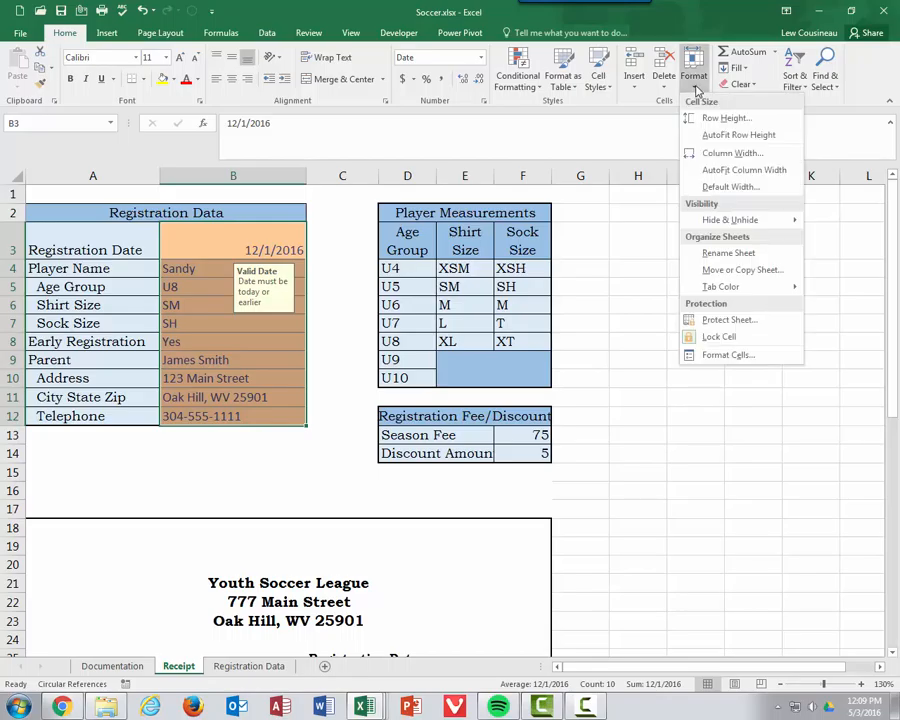
click(693, 340)
click(694, 85)
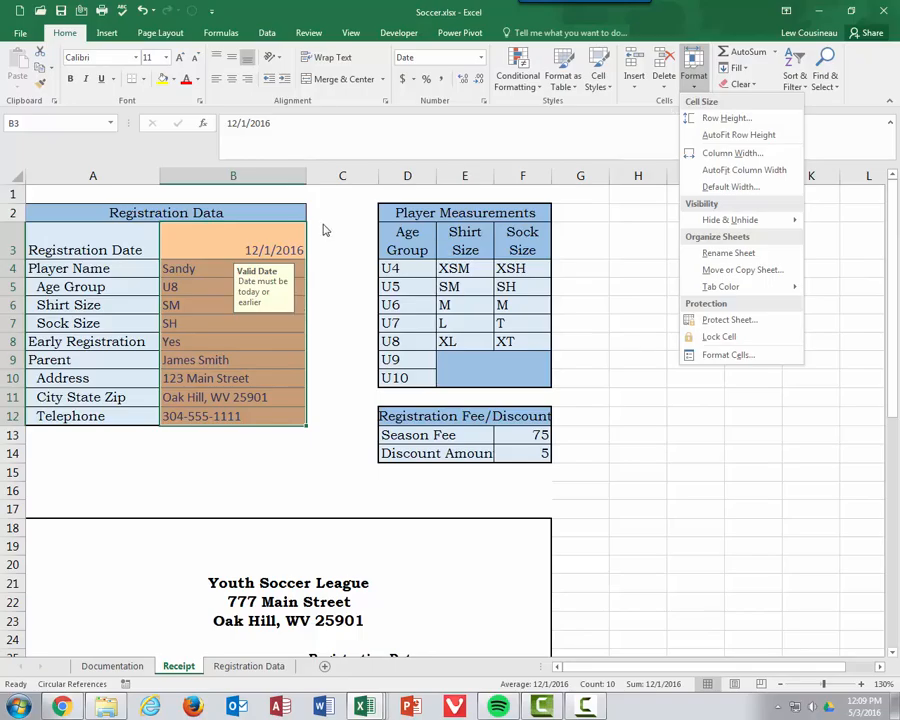
Step: Check the Locked setting of the registration entry cells B3:B12 in Format Cells, and close the dialog without changes
click(484, 103)
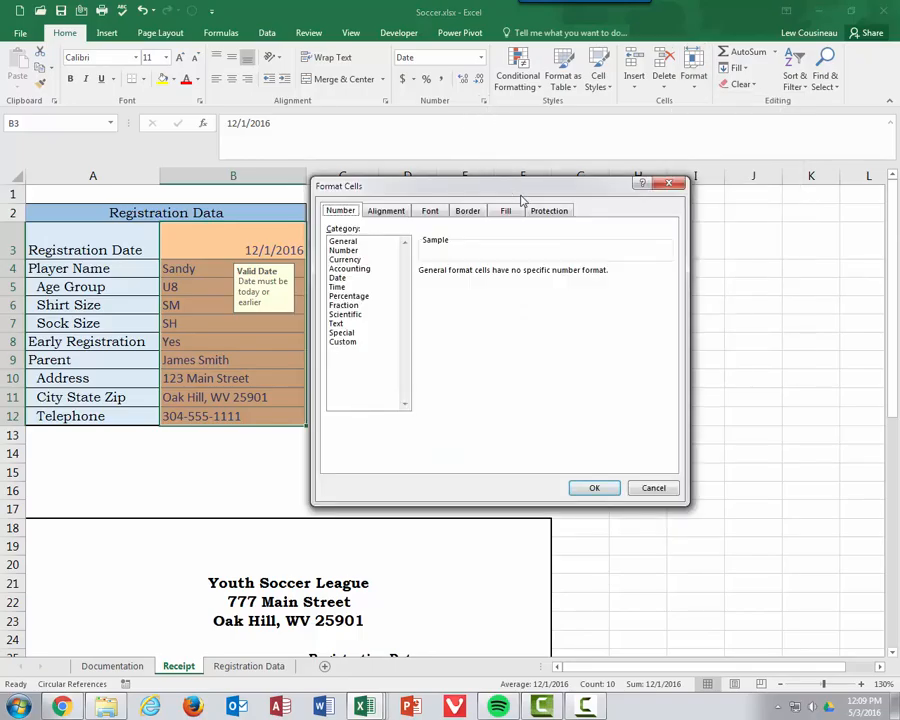
click(549, 210)
click(333, 231)
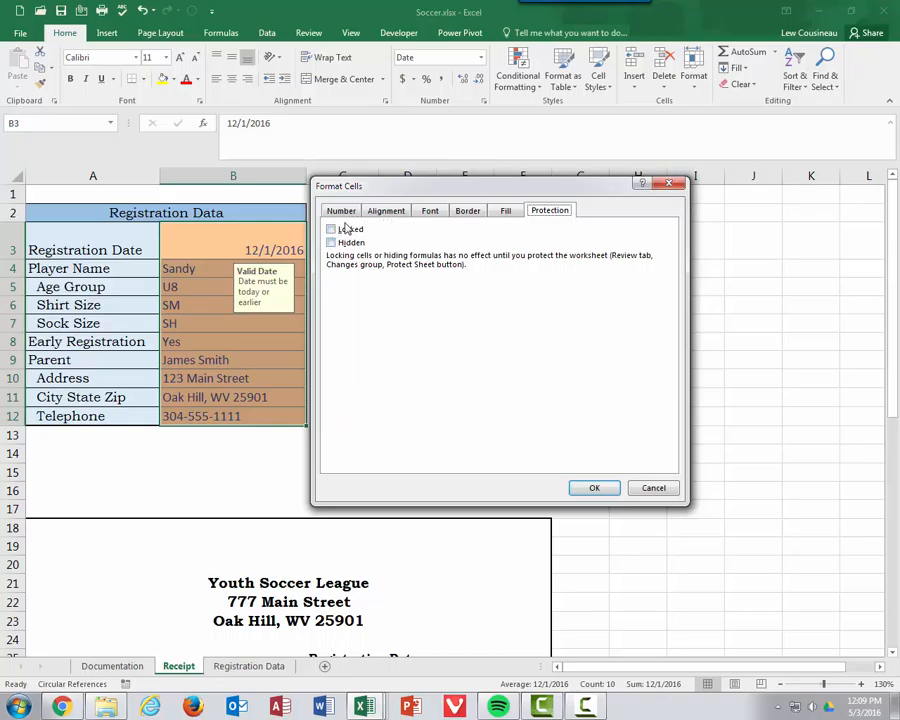
click(655, 489)
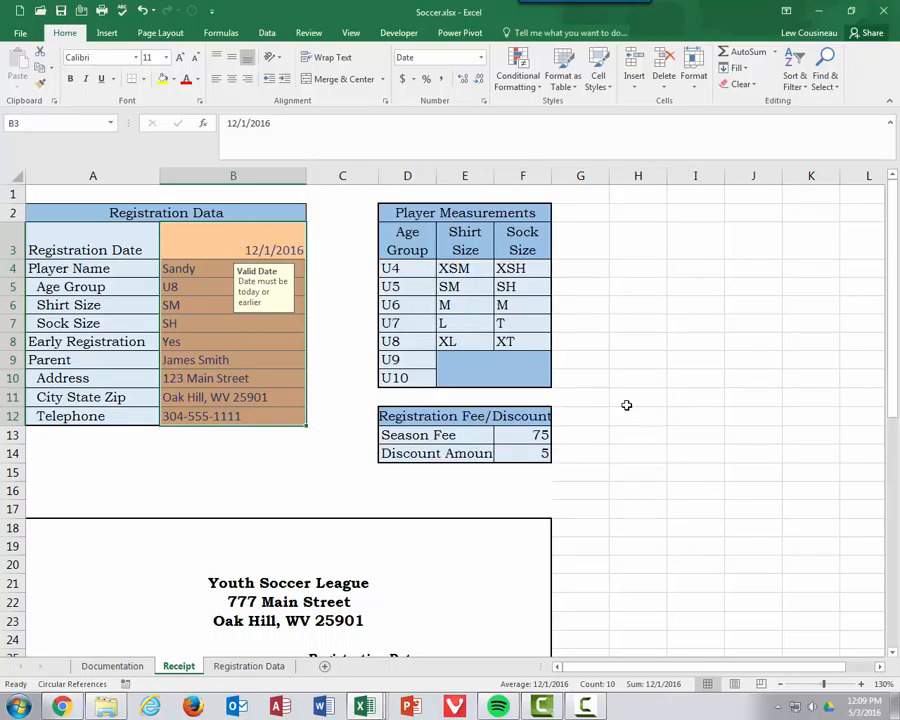
Step: Protect the Receipt sheet without a password, allowing users to select only unlocked cells
click(637, 402)
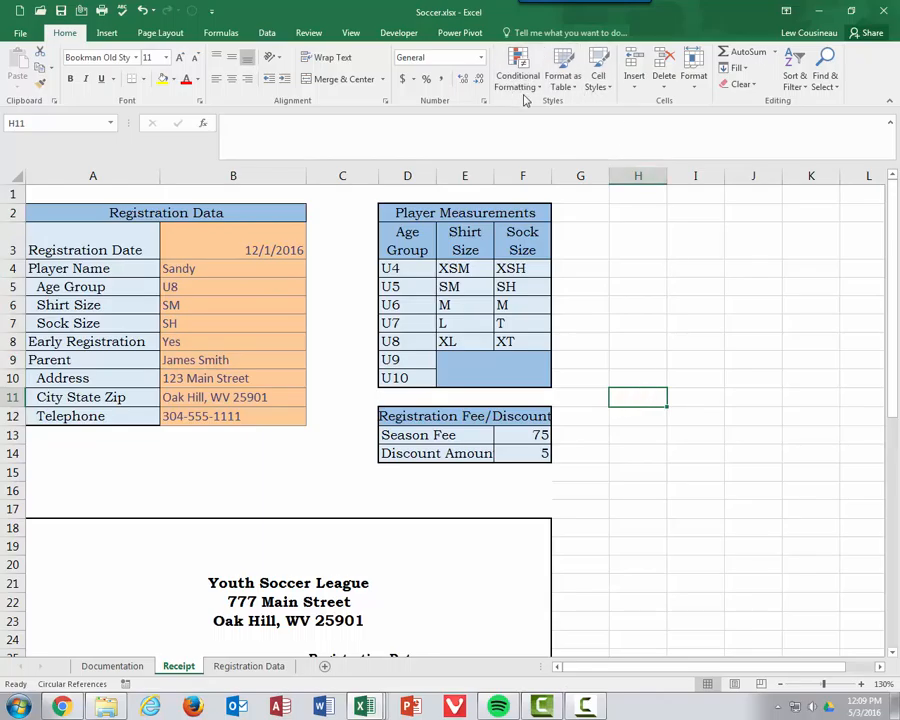
click(697, 92)
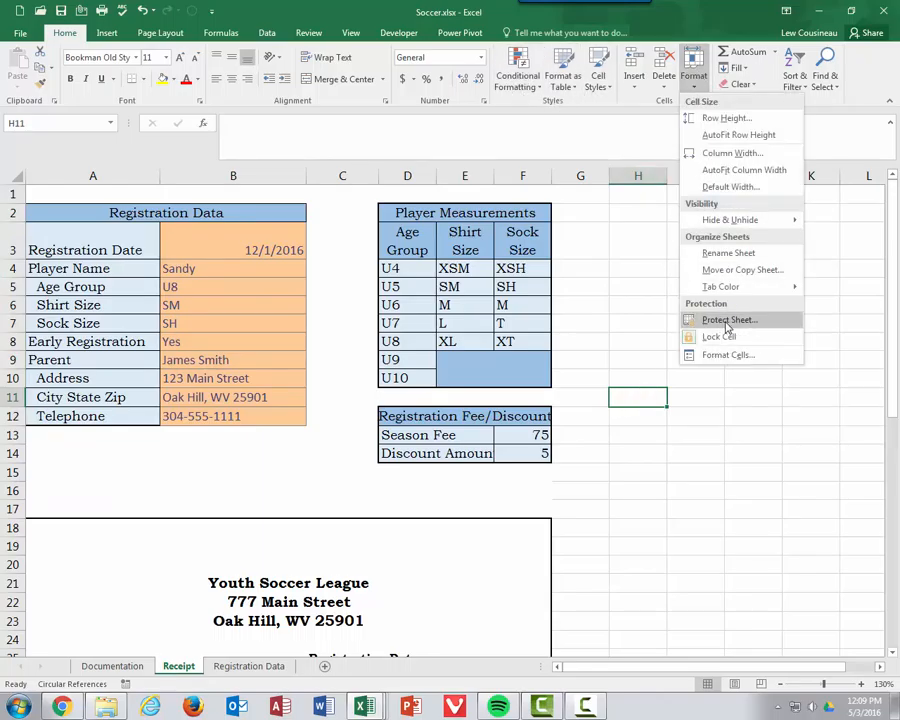
click(612, 188)
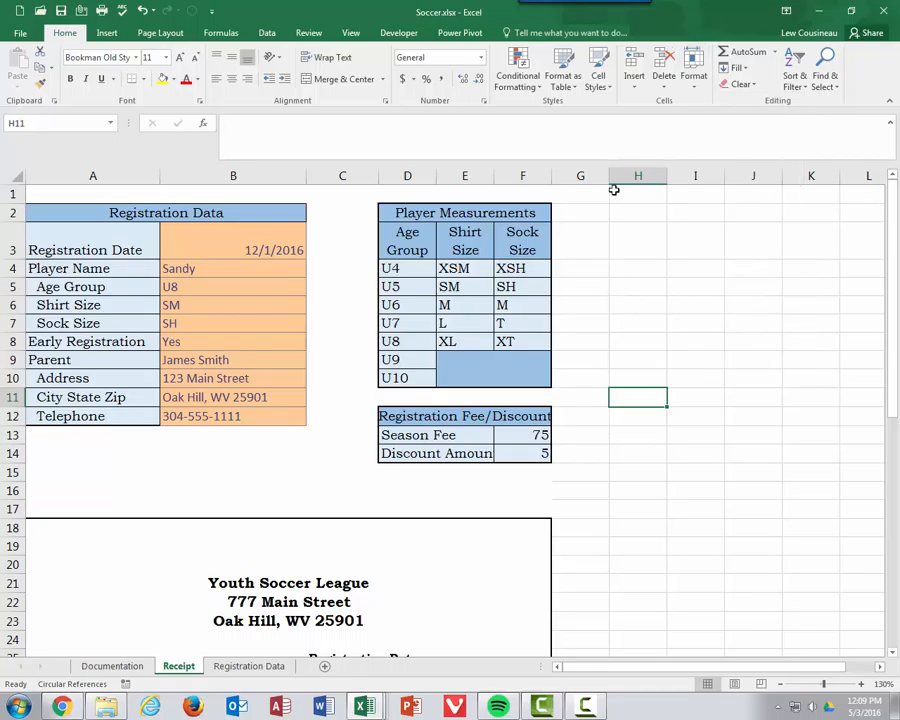
click(312, 33)
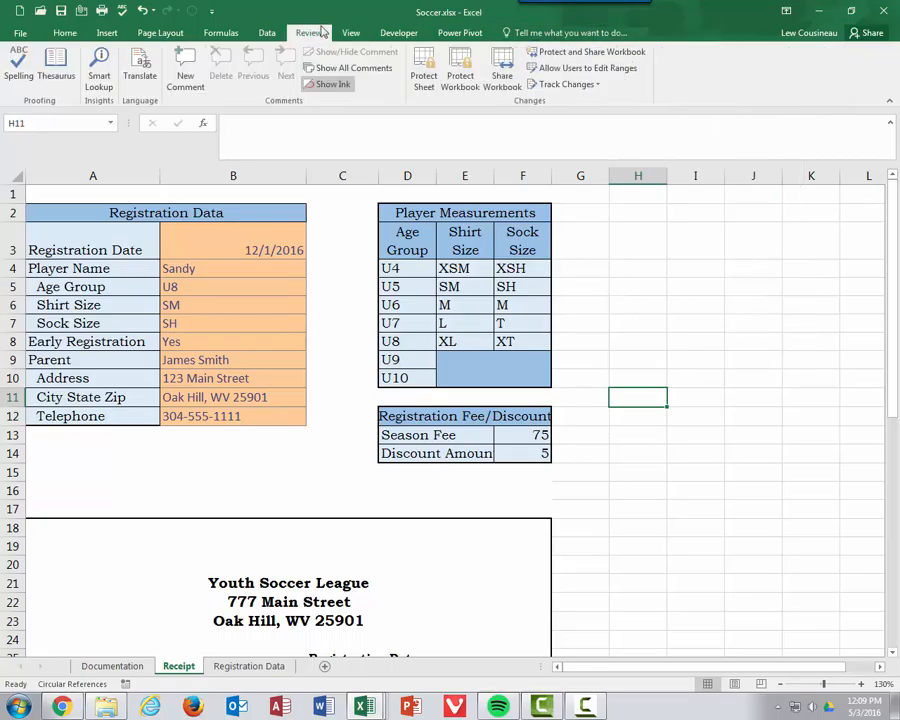
click(425, 66)
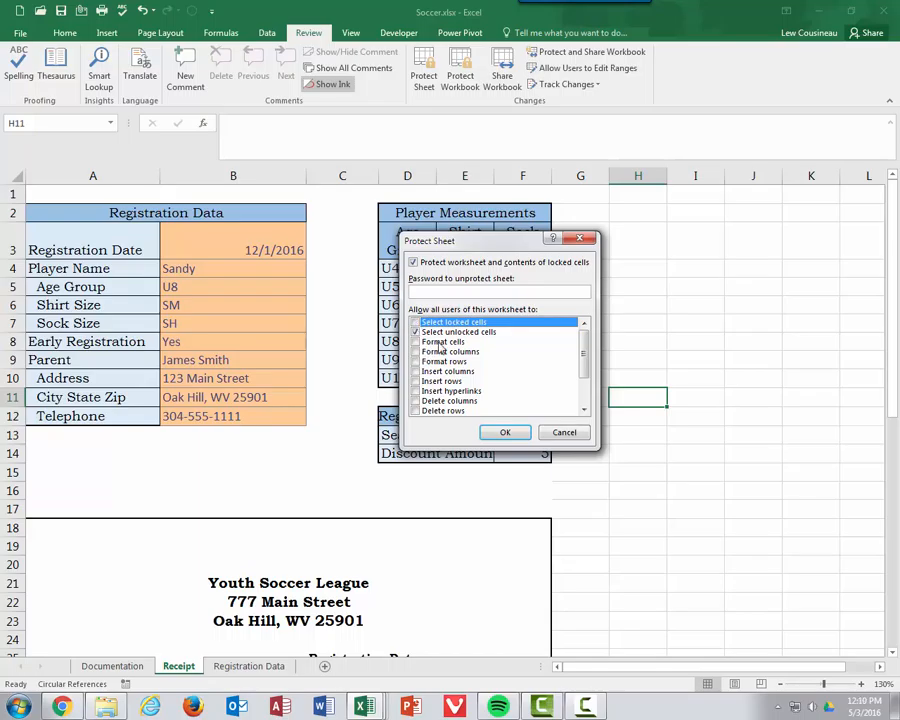
click(507, 432)
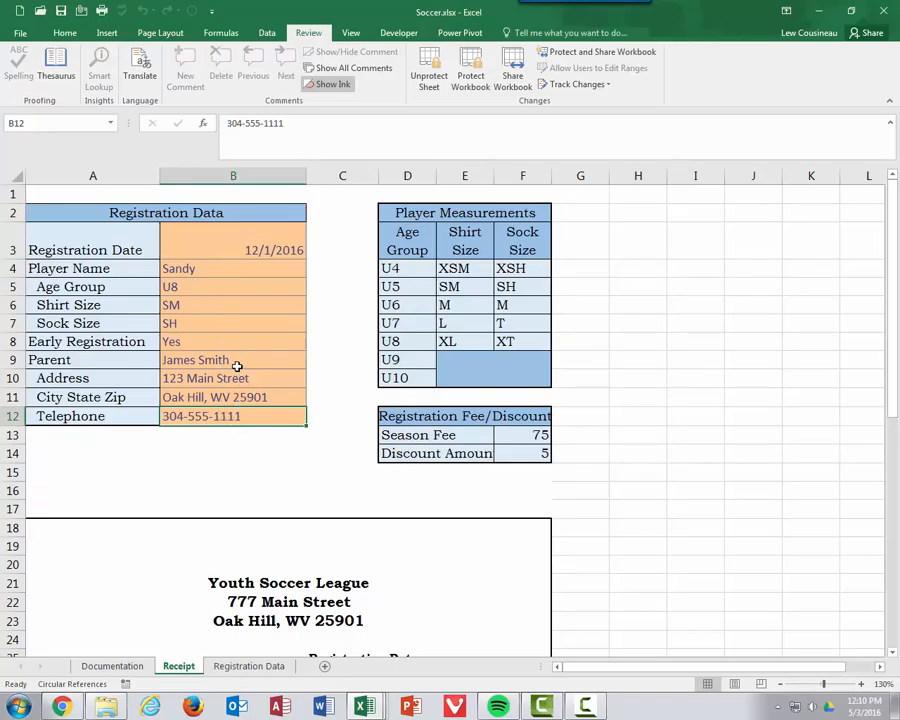
Step: Enter 1/1/2016 as the registration date in B3 and a new player's first name in B4
click(228, 250)
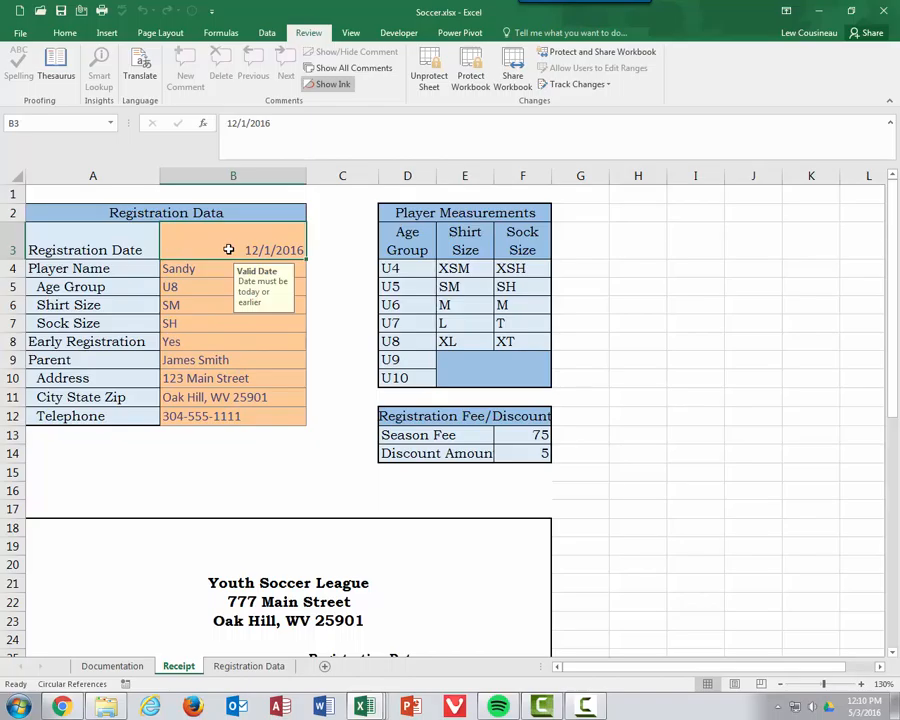
text(1/1/2016)
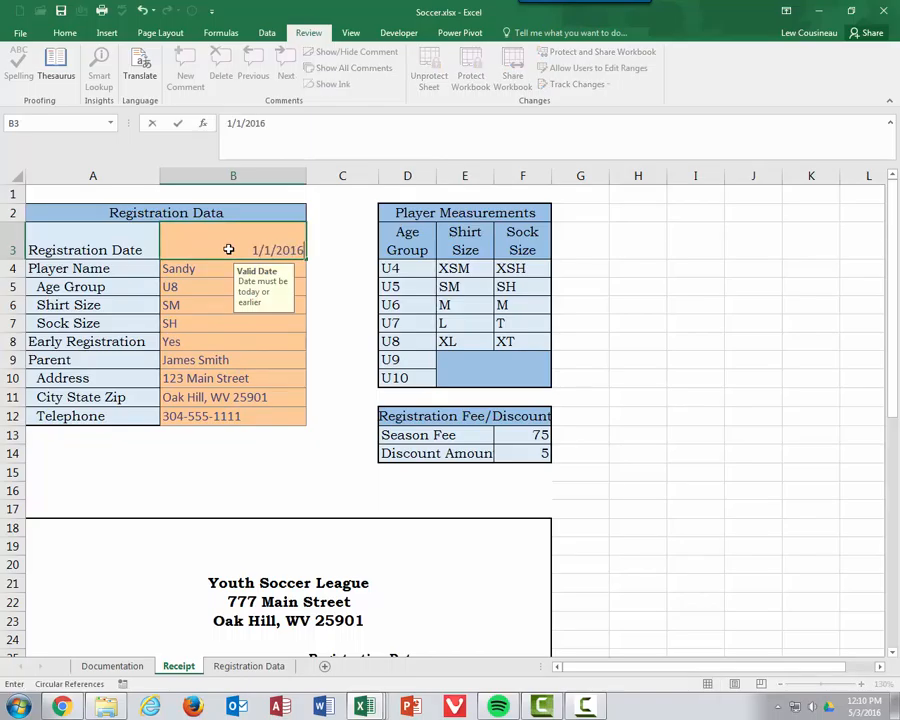
key(Return)
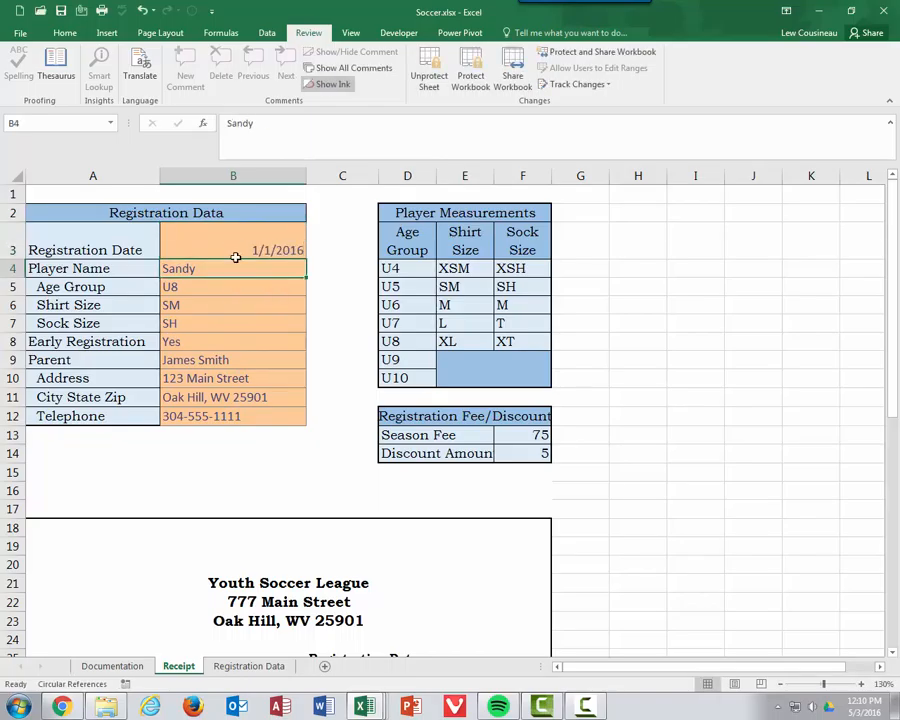
text(John)
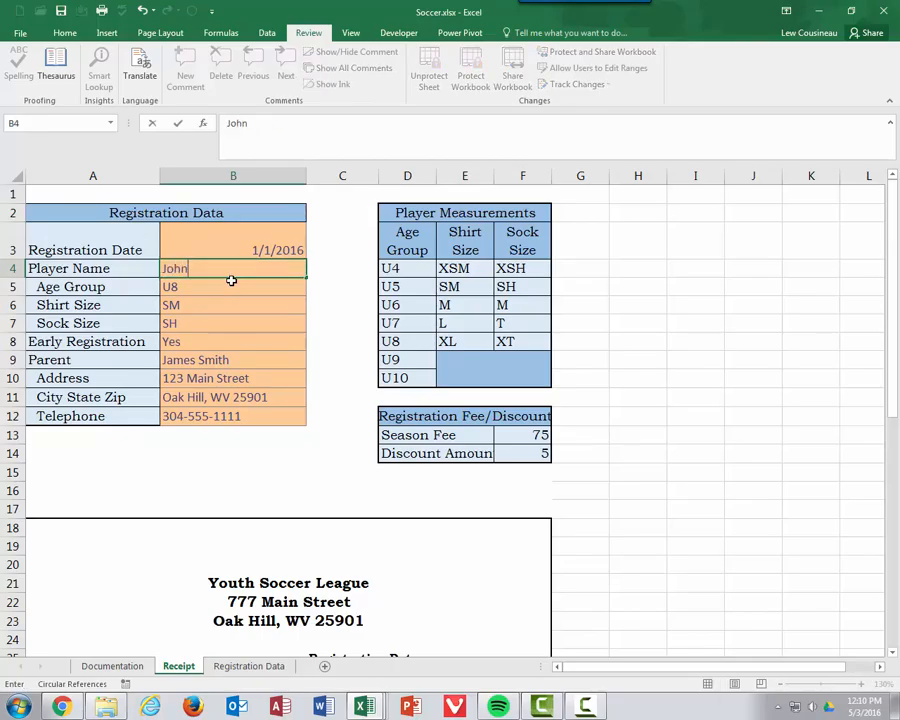
key(Return)
Step: Move through the remaining registration entry cells from B5 to B12 to test which cells can be selected on the protected sheet
key(Return)
key(Return)
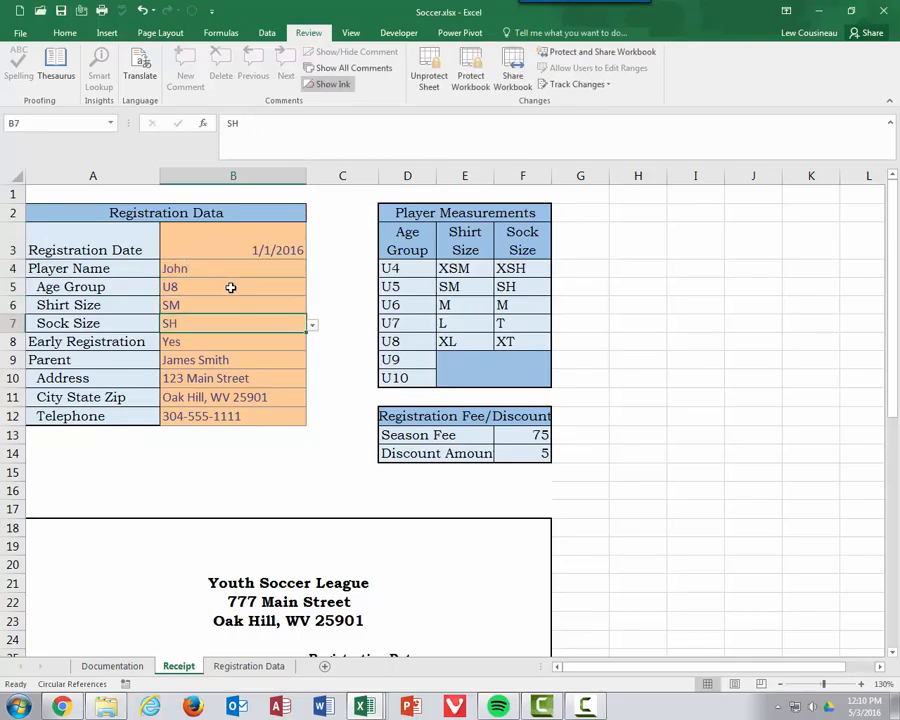
click(203, 345)
click(202, 362)
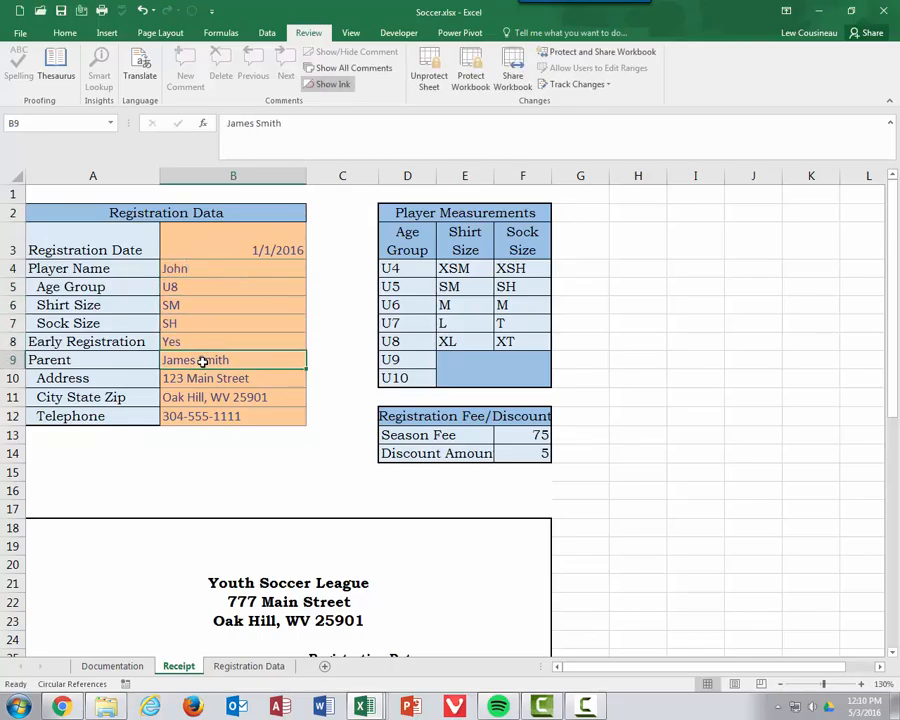
key(Return)
key(Return)
key(Return)
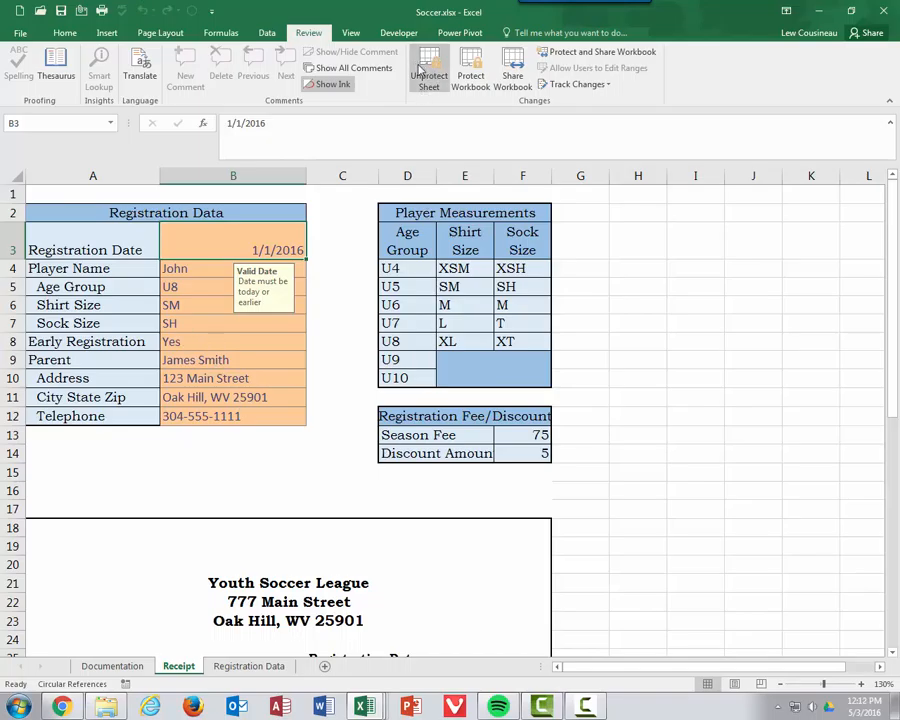
Step: Remove the protection from the Receipt sheet
click(64, 33)
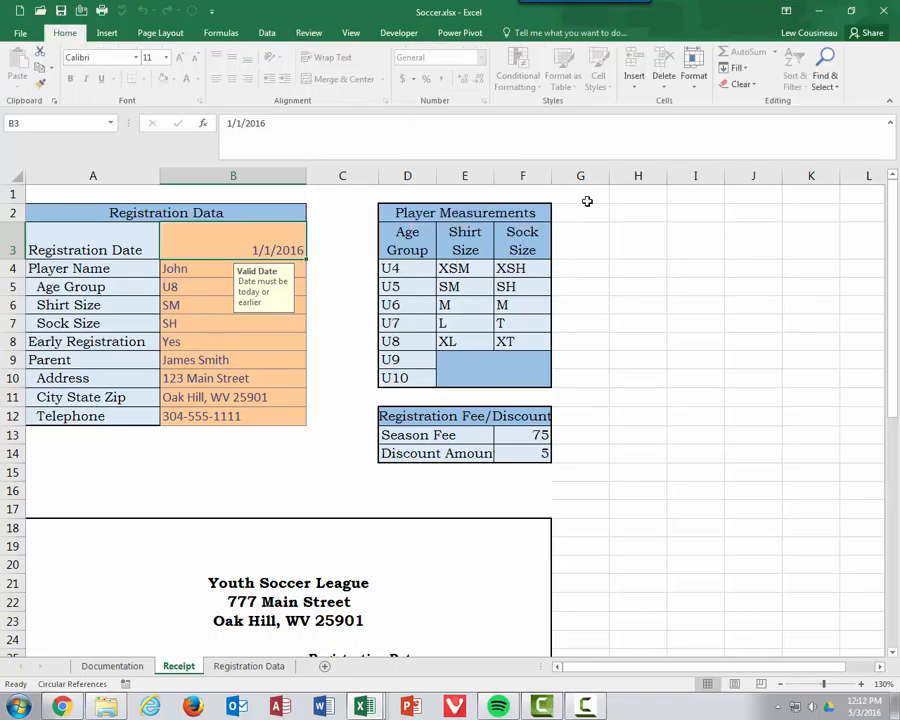
click(694, 80)
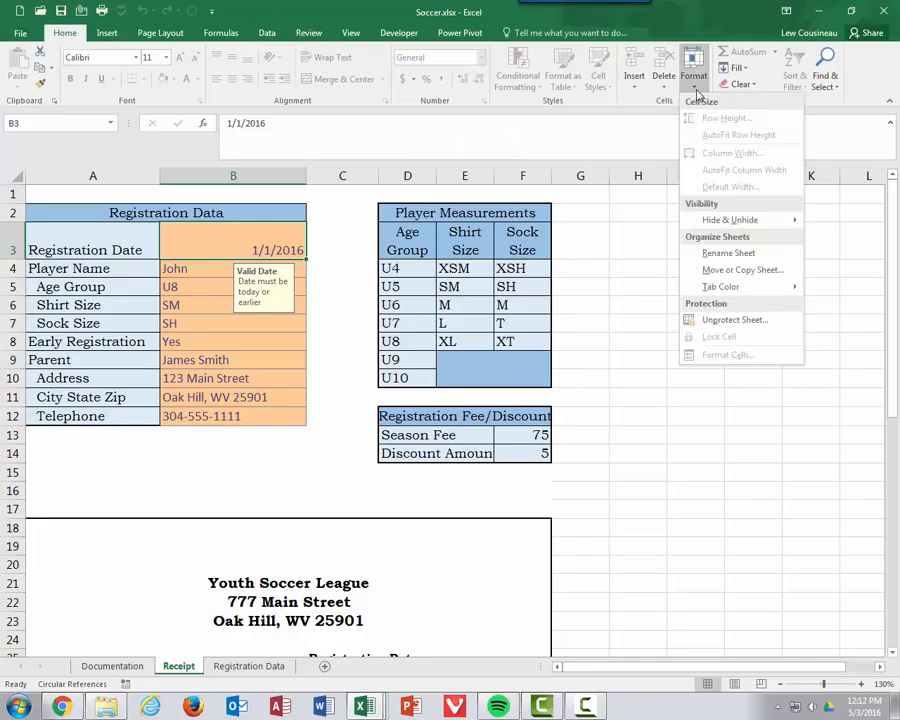
click(716, 321)
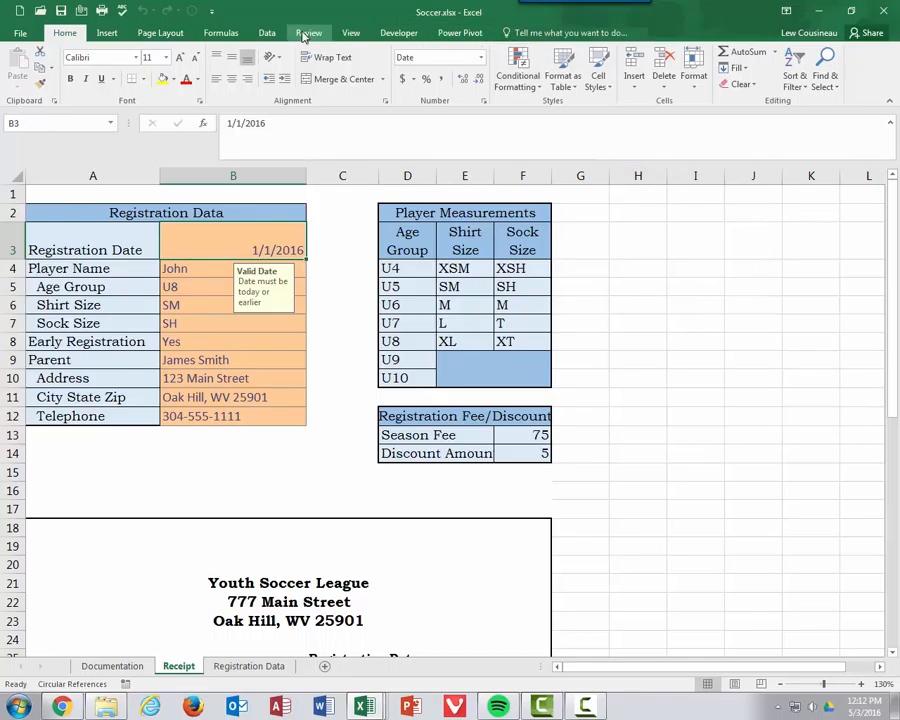
Step: Open the Protect Sheet settings for the Receipt sheet
click(690, 80)
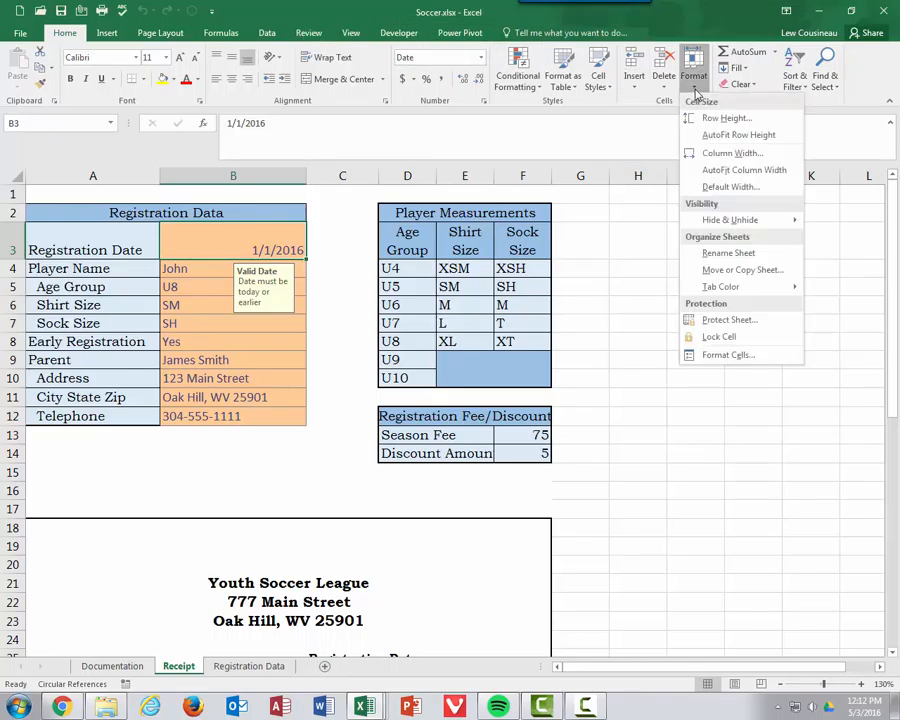
click(728, 320)
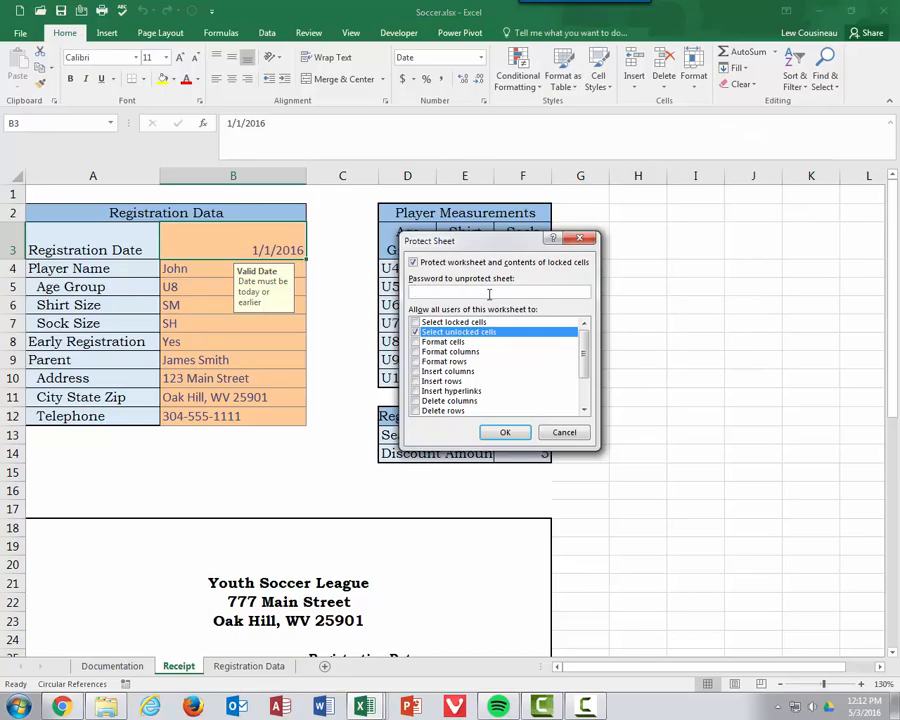